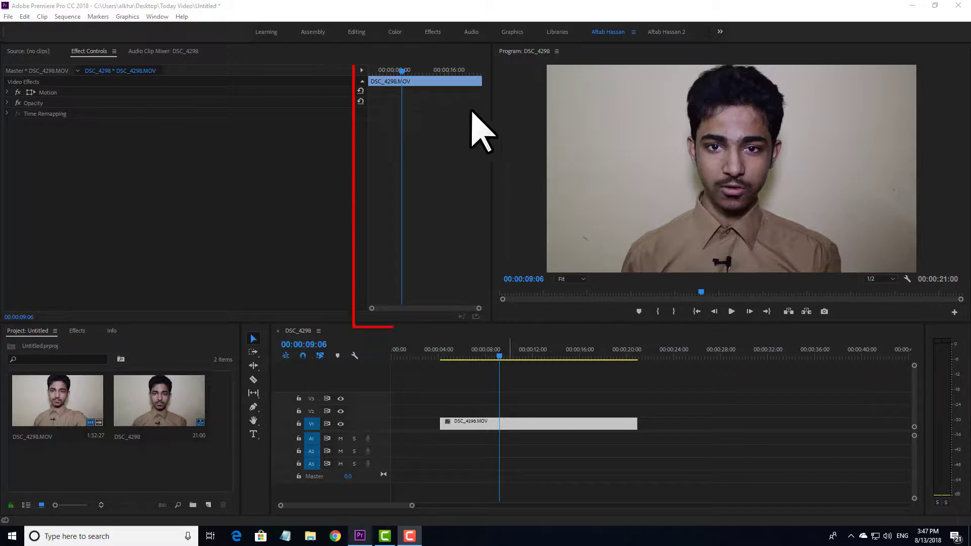
Return the playhead to the clip's start and examine the Video Effects categories in the effects library, including Color Correction.
left_click_drag(400, 79, 359, 61)
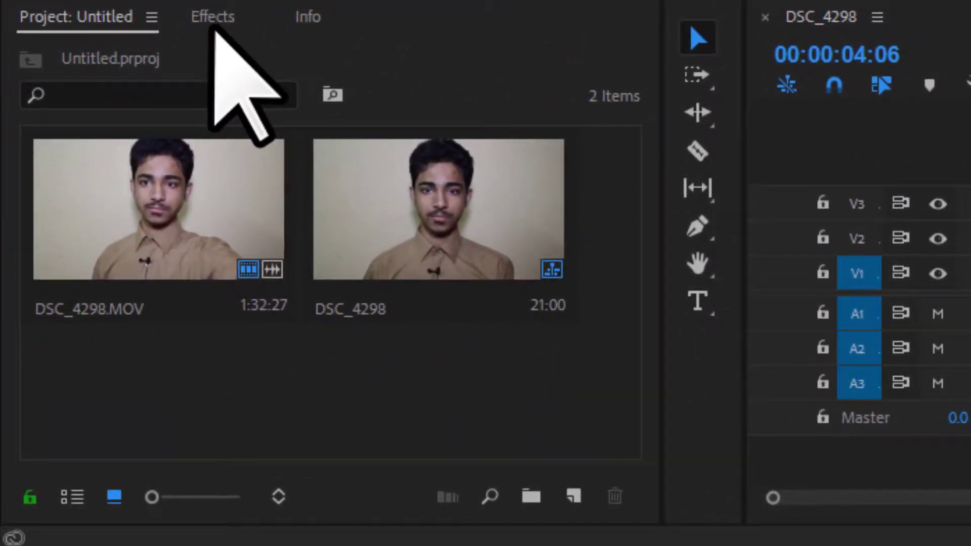
left_click(212, 26)
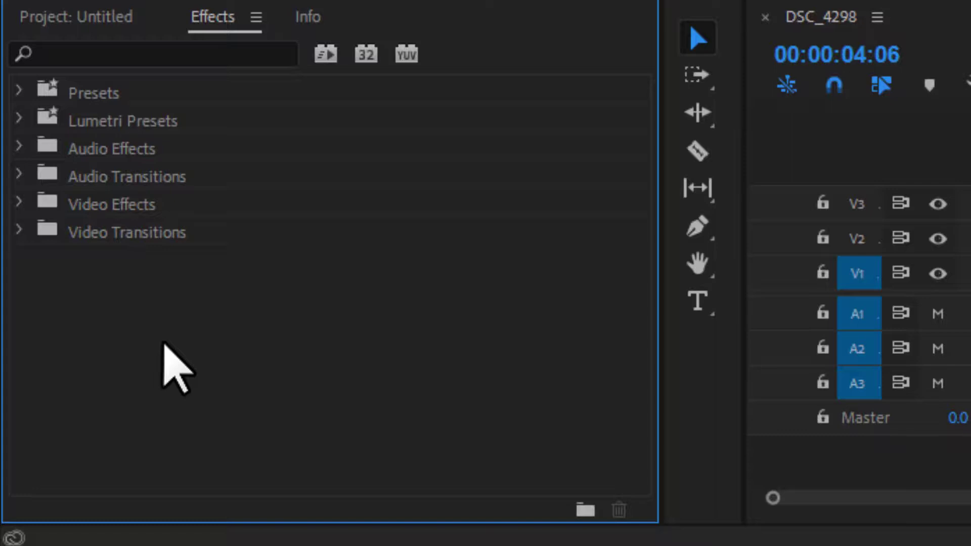
left_click(17, 201)
scroll(196, 273, "down", 4)
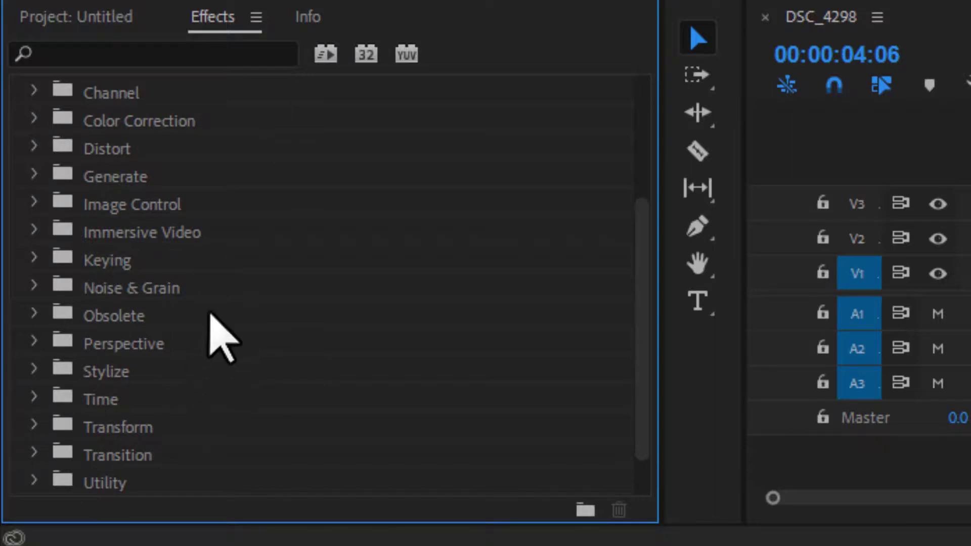
scroll(202, 341, "up", 3)
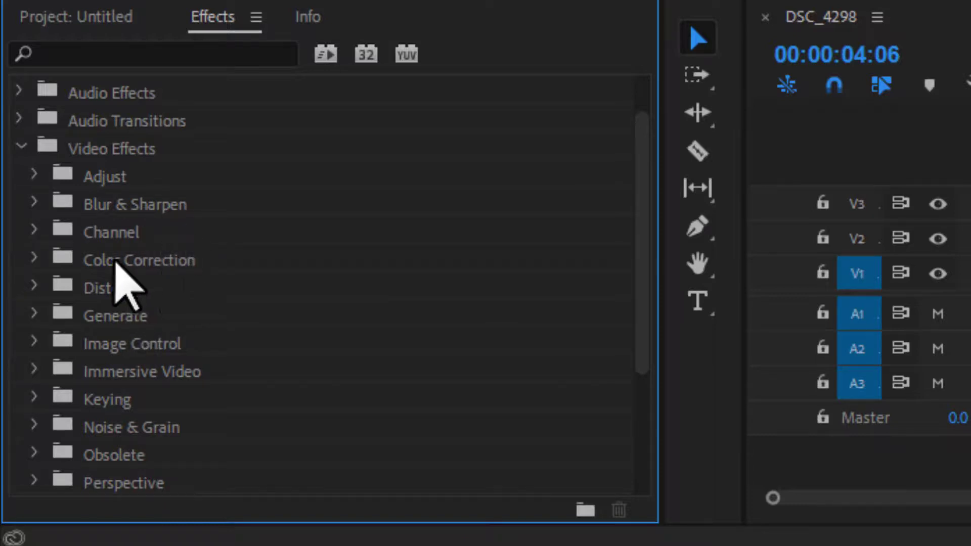
scroll(106, 252, "down", 3)
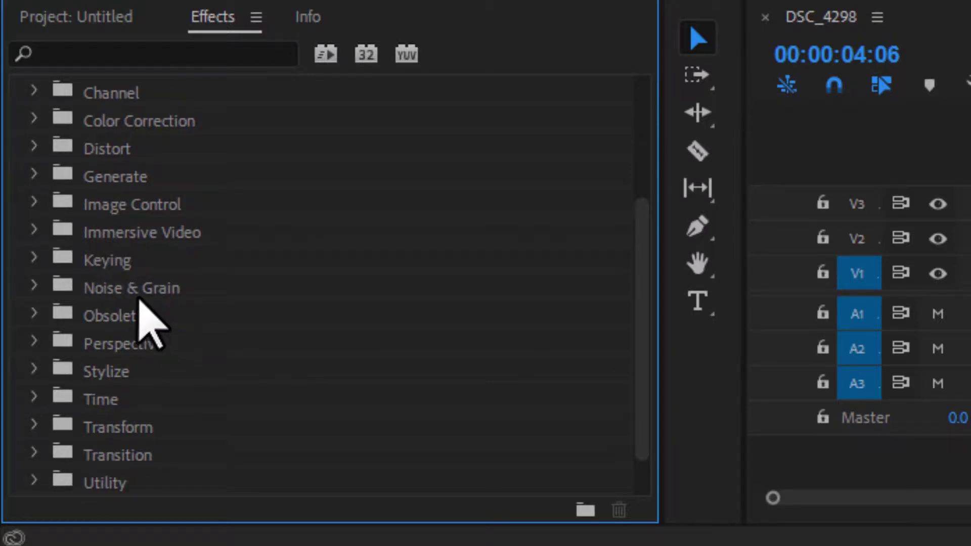
scroll(141, 306, "up", 4)
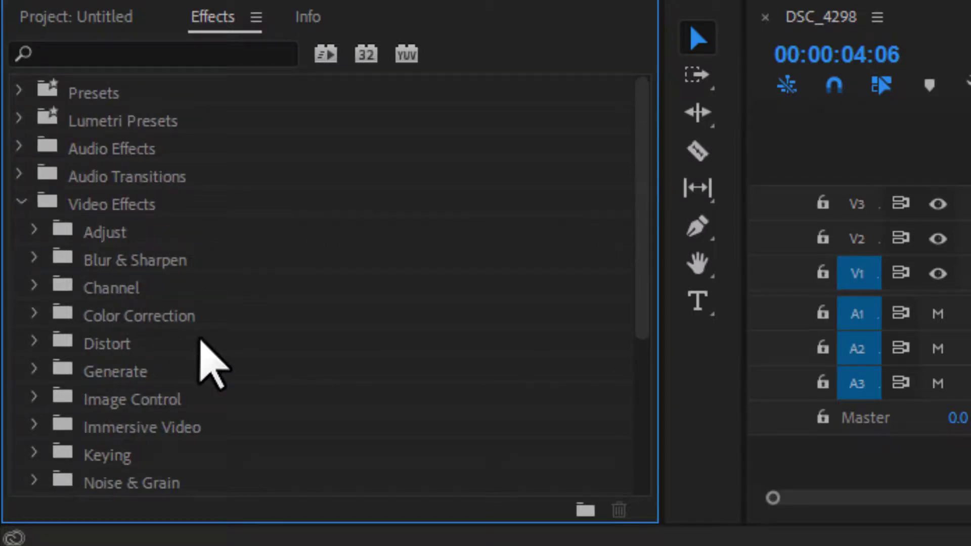
scroll(253, 326, "down", 2)
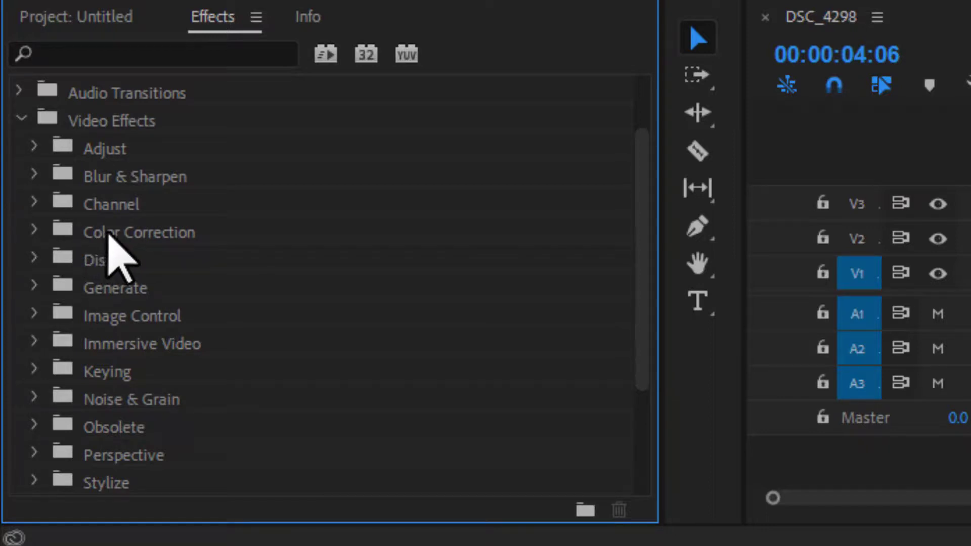
left_click(35, 231)
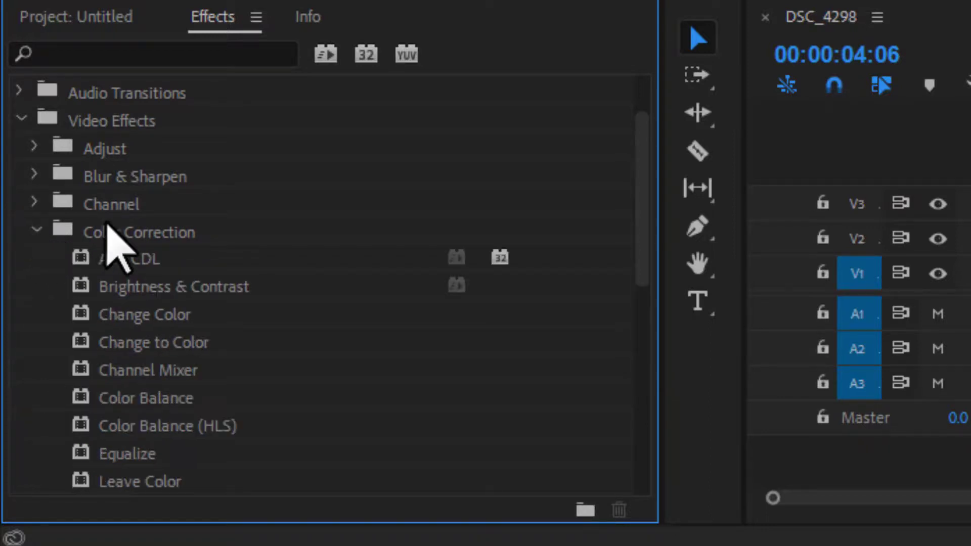
scroll(183, 270, "down", 3)
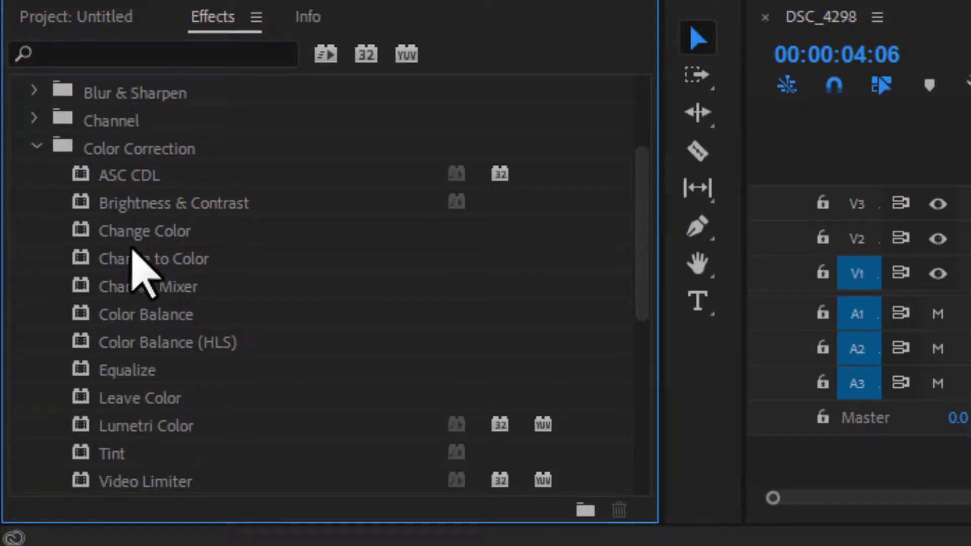
scroll(243, 319, "down", 3)
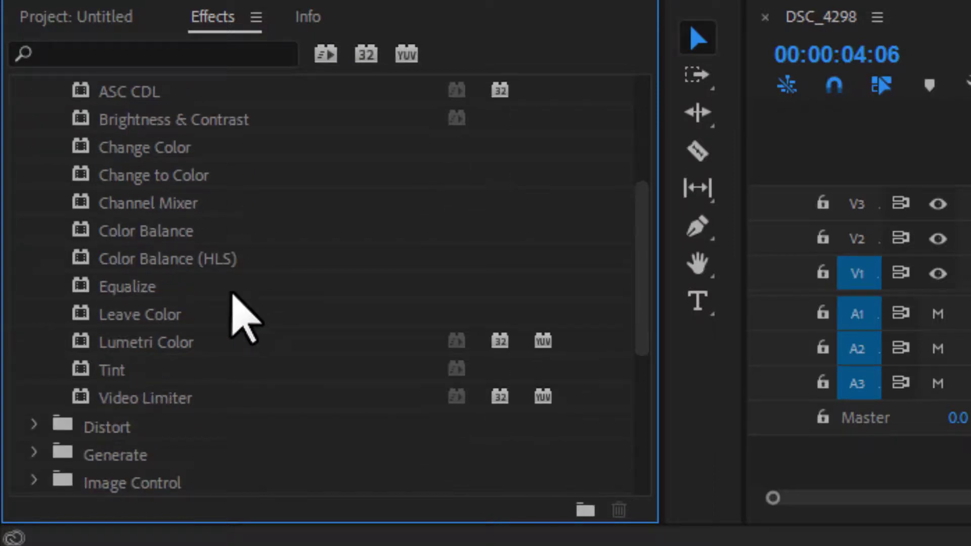
scroll(265, 319, "up", 6)
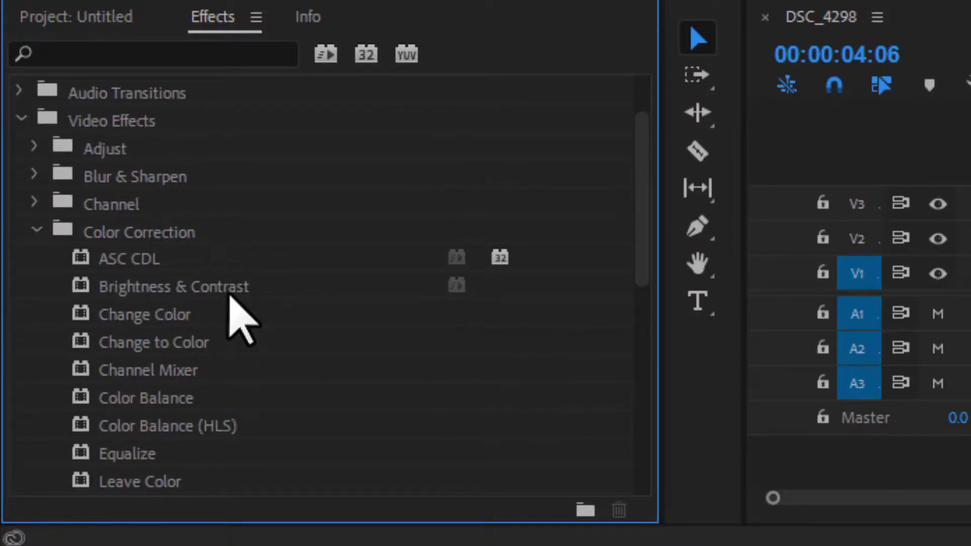
left_click(36, 232)
scroll(31, 227, "up", 3)
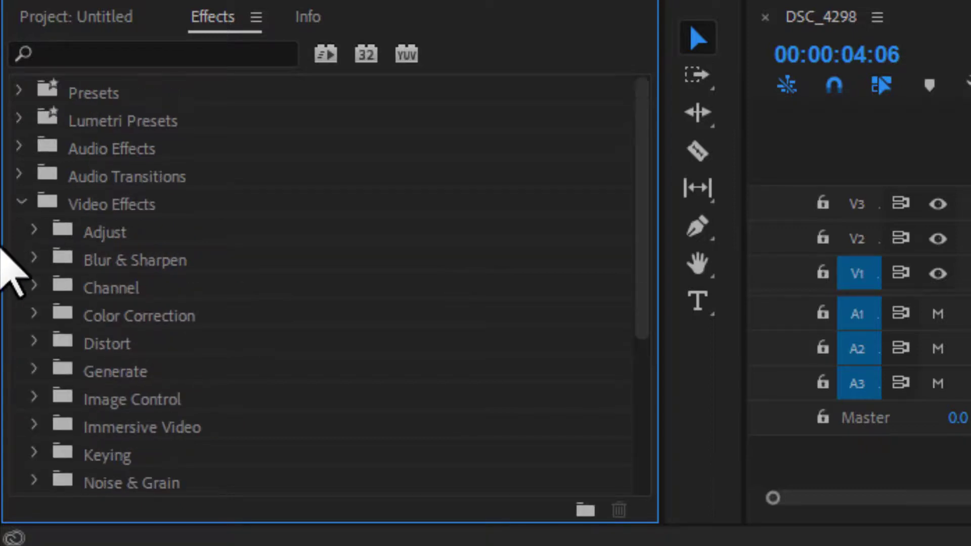
left_click(20, 203)
Search the effects library for "channel mixer" and apply the Channel Mixer effect to the DSC_4298.MOV clip.
left_click(124, 50)
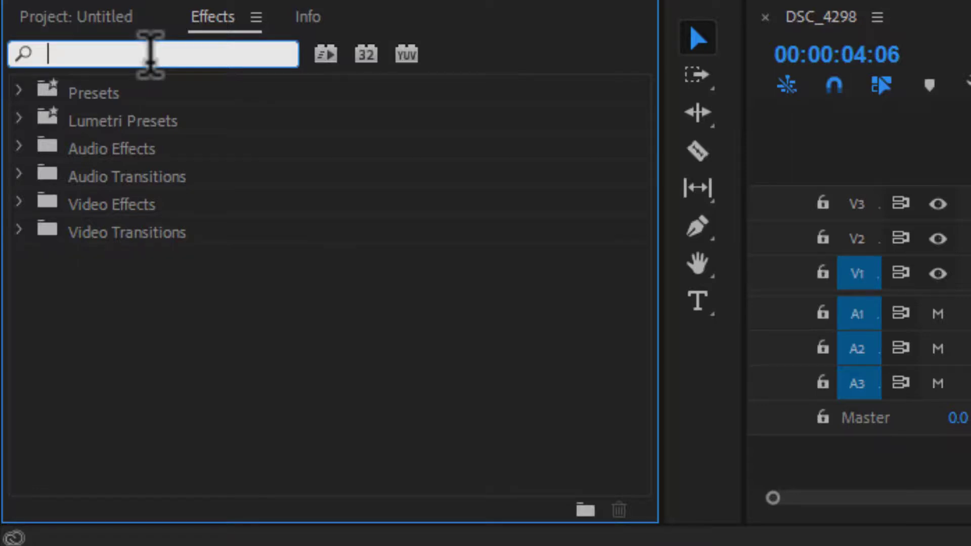
type("channel")
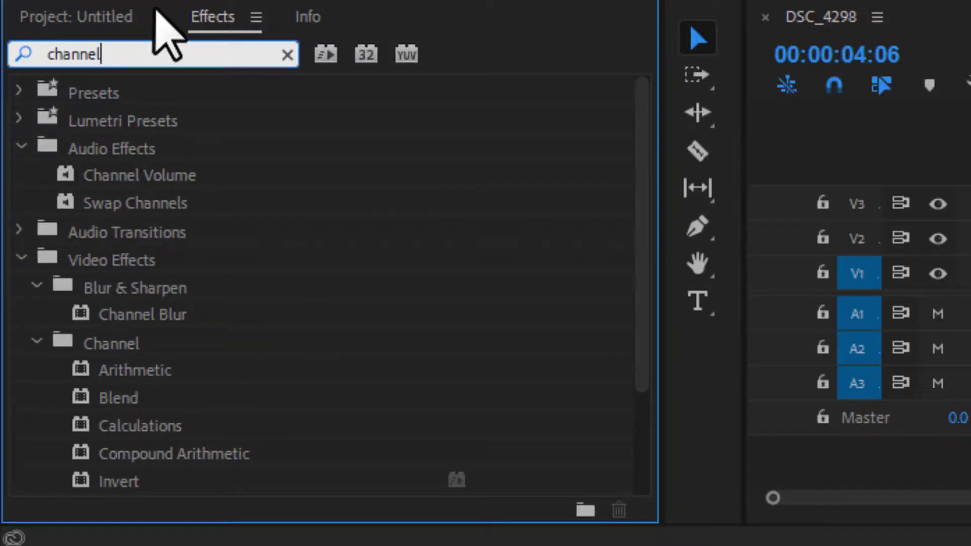
type(" mixer")
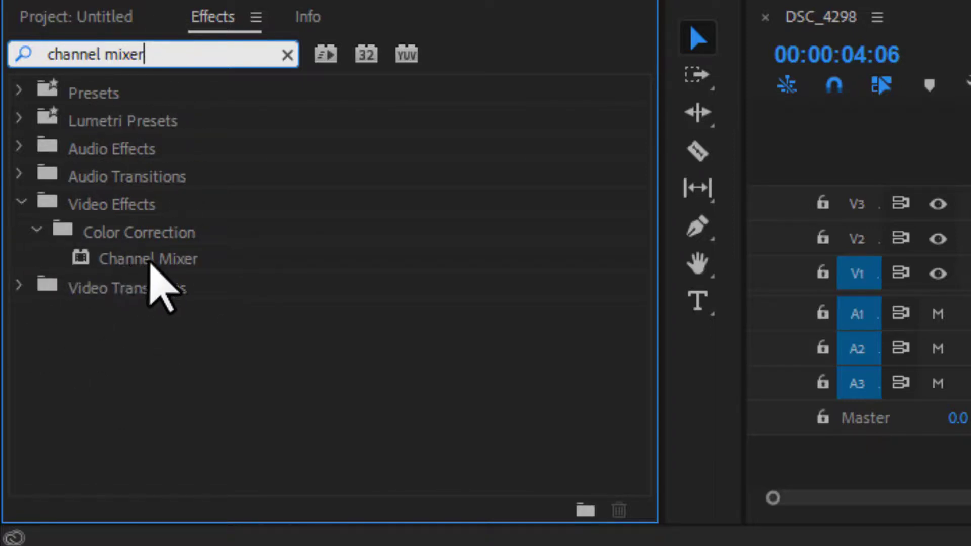
left_click_drag(134, 260, 349, 331)
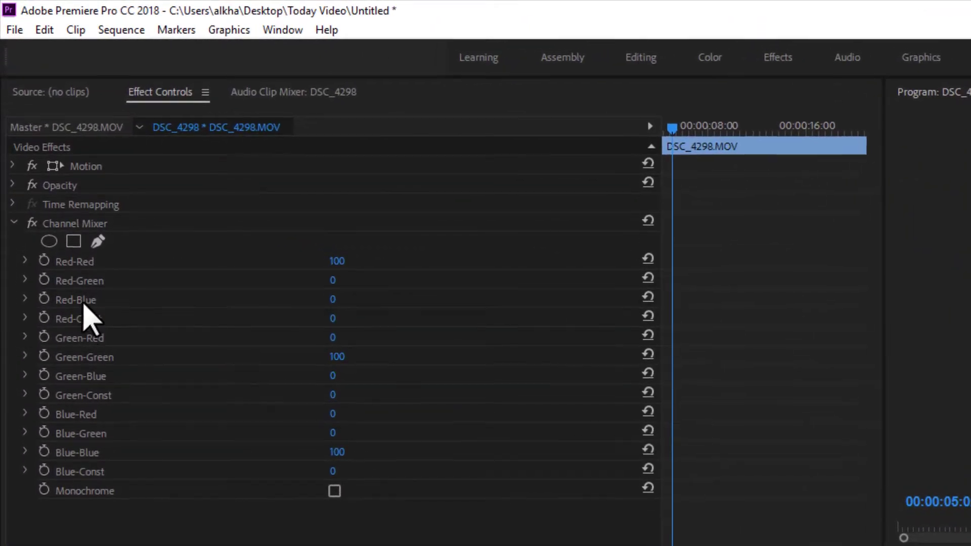
key("ctrl+s")
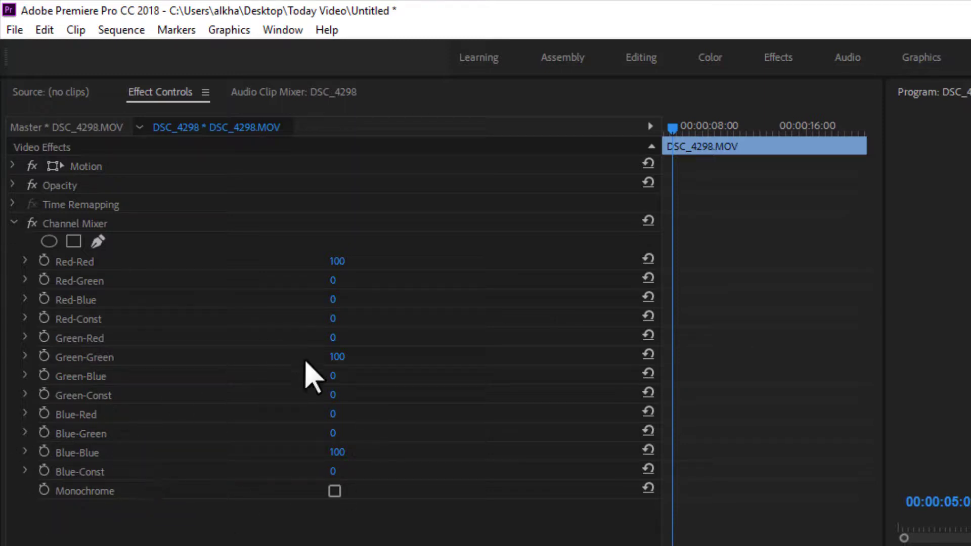
Turn on keyframing for Channel Mixer's Red-Red, Green-Red, Green-Const and Blue-Green at the clip's start.
left_click_drag(682, 147, 699, 129)
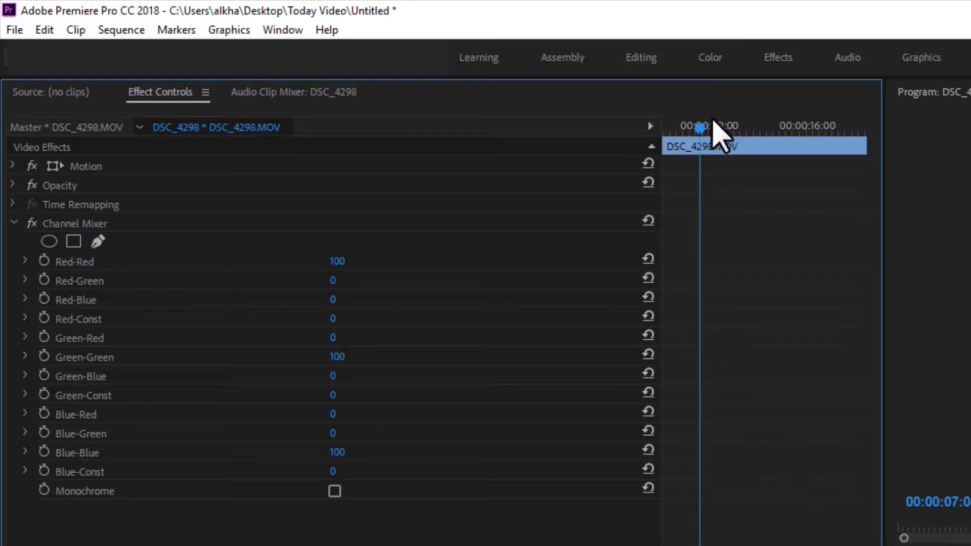
left_click_drag(713, 120, 743, 127)
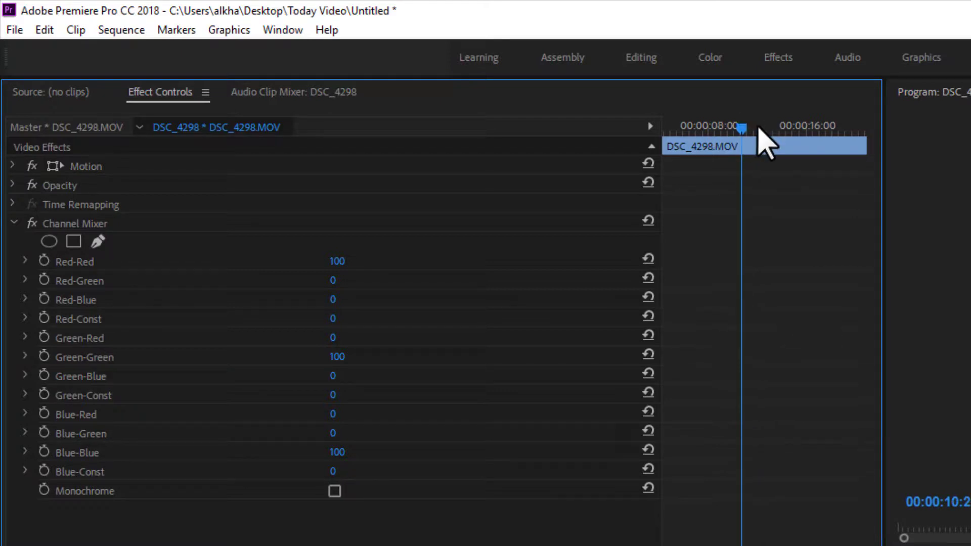
left_click_drag(741, 128, 623, 135)
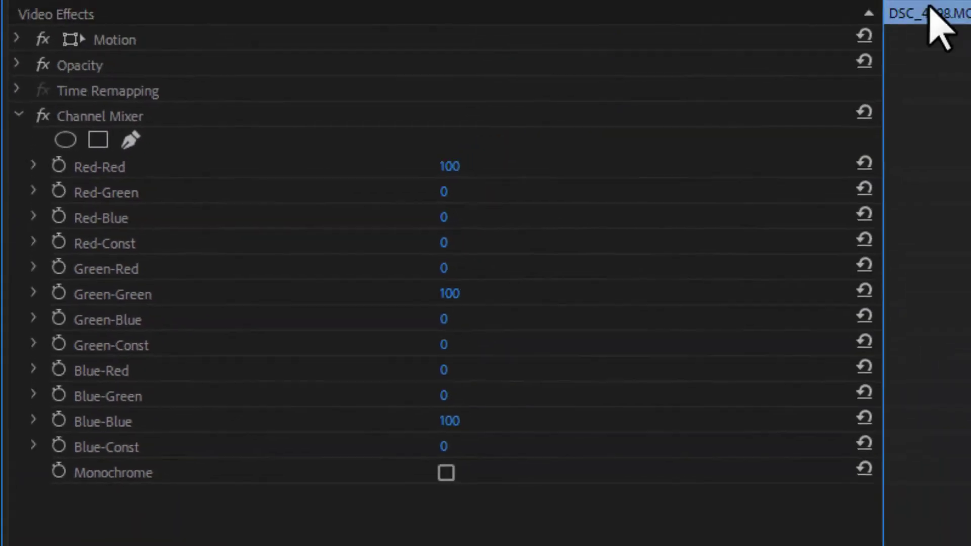
left_click_drag(850, 23, 785, 44)
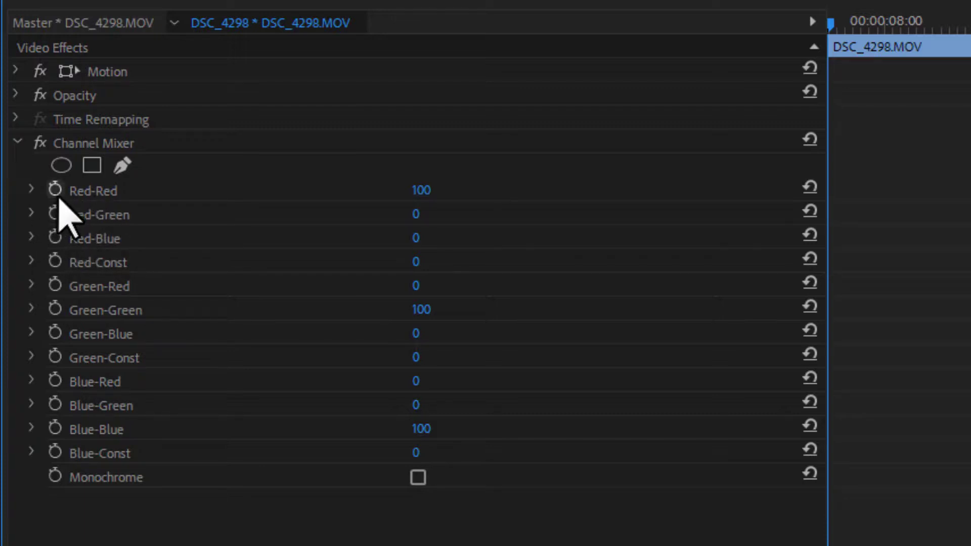
left_click(55, 190)
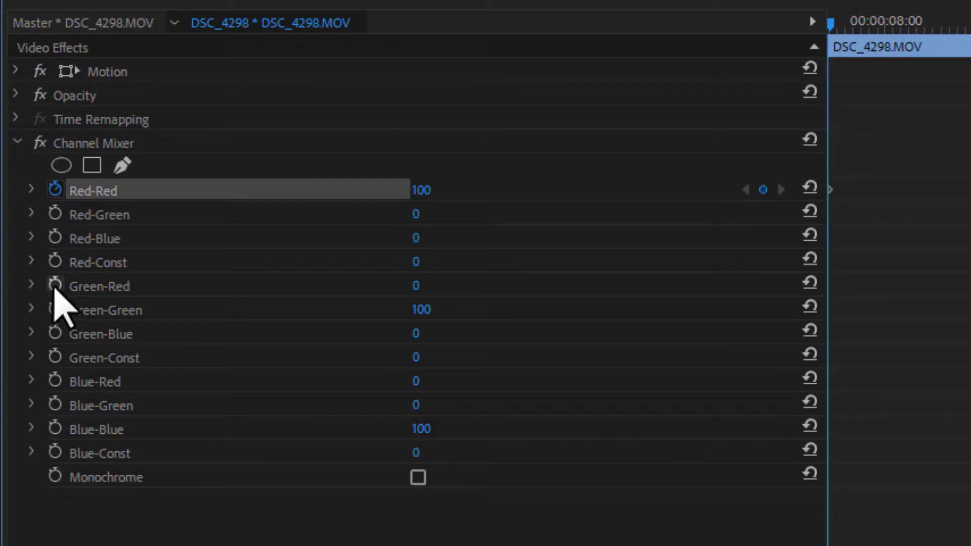
left_click(55, 285)
left_click(55, 358)
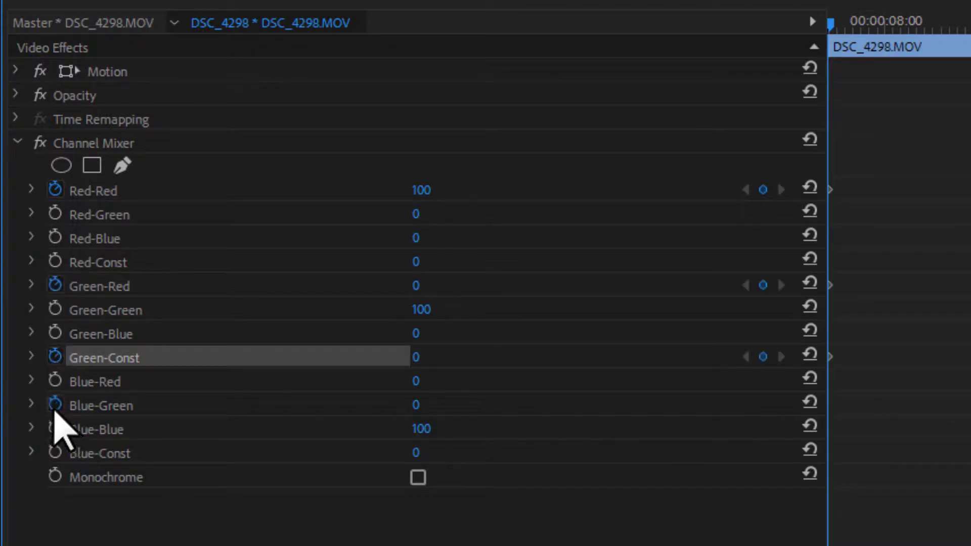
left_click(54, 405)
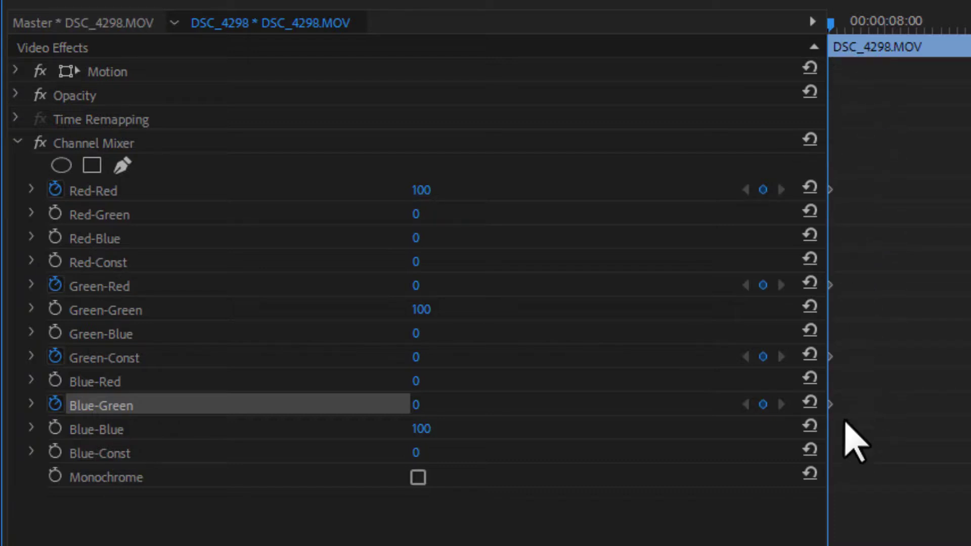
Keyframe Red-Red at 133, Green-Red at 58, Green-Const at 24 and Blue-Green at 74, each at a successive point along the clip.
left_click_drag(836, 26, 858, 27)
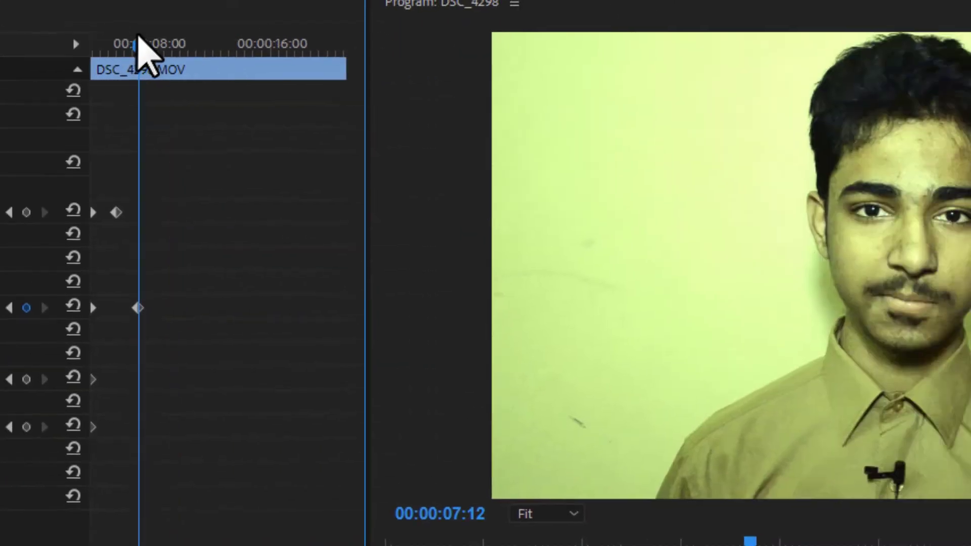
left_click_drag(843, 32, 864, 28)
left_click_drag(626, 7, 636, 10)
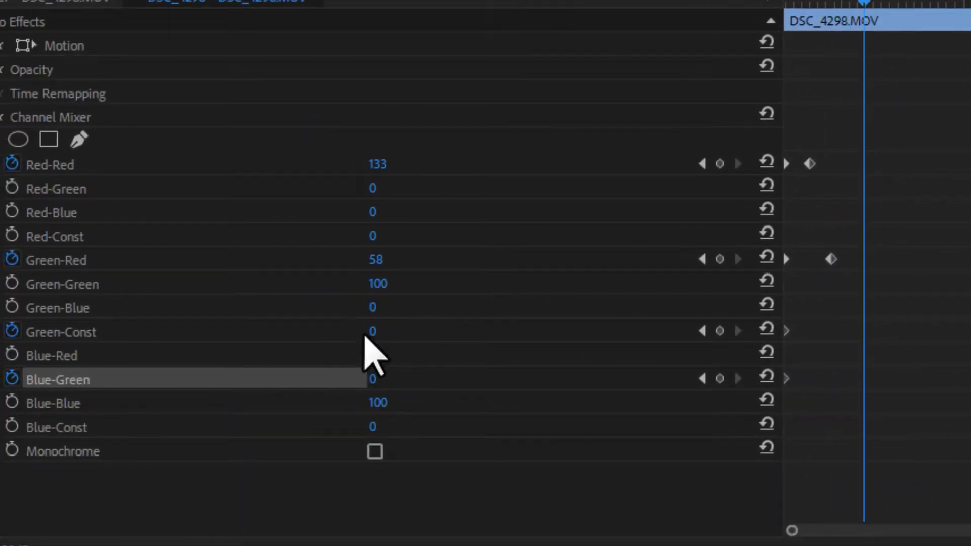
left_click_drag(372, 331, 385, 331)
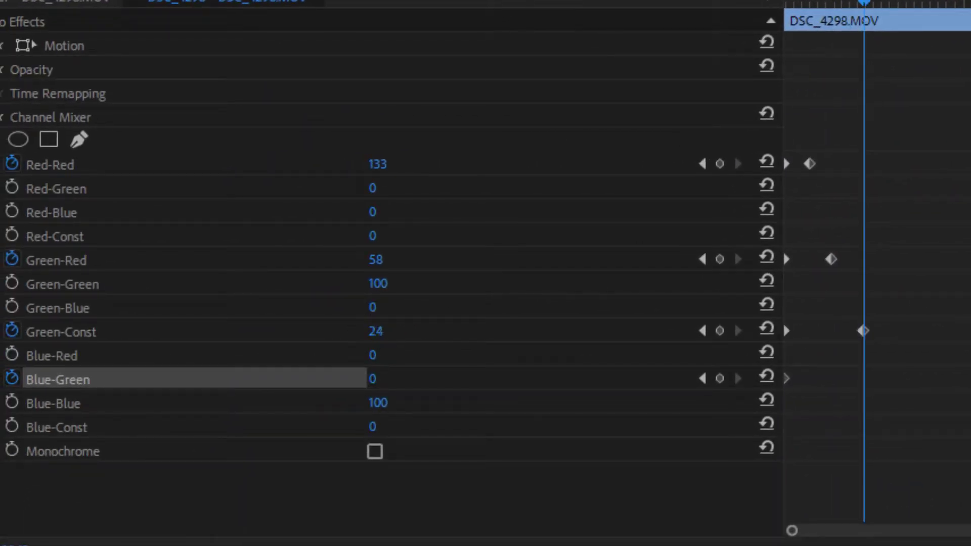
left_click_drag(869, 10, 897, 15)
left_click_drag(377, 380, 387, 379)
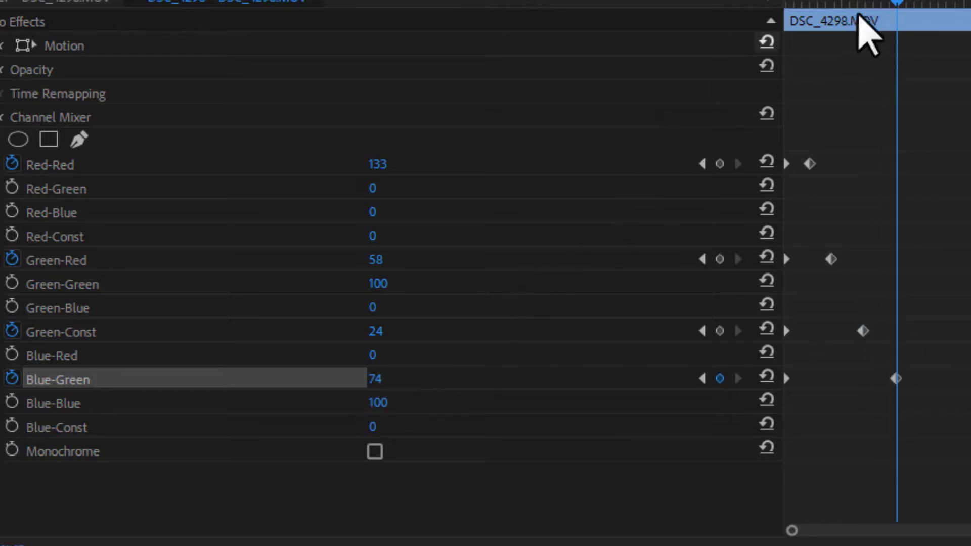
At 00:00:13:23, add keyframes that reset Red-Red, Green-Red, Green-Const and Blue-Green to their default values.
left_click(929, 4)
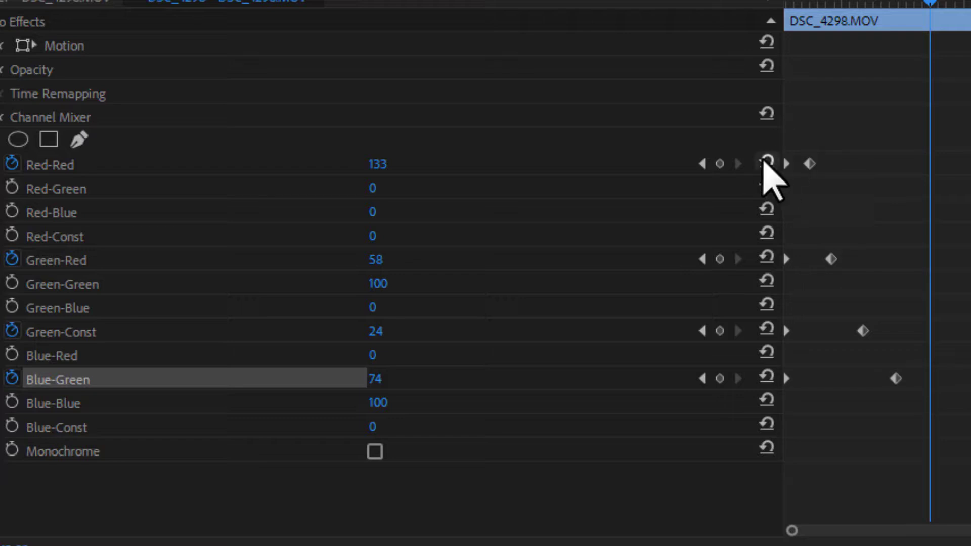
left_click(766, 163)
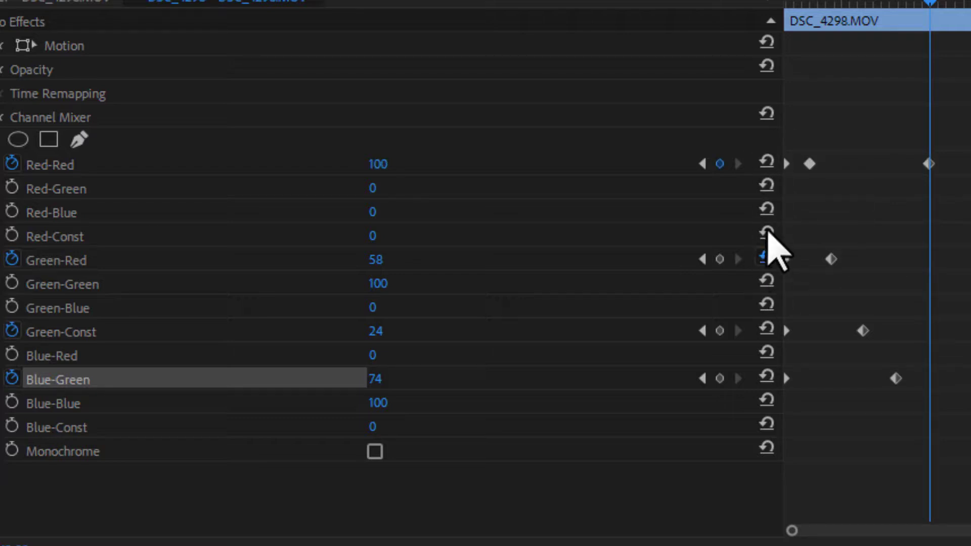
left_click(766, 257)
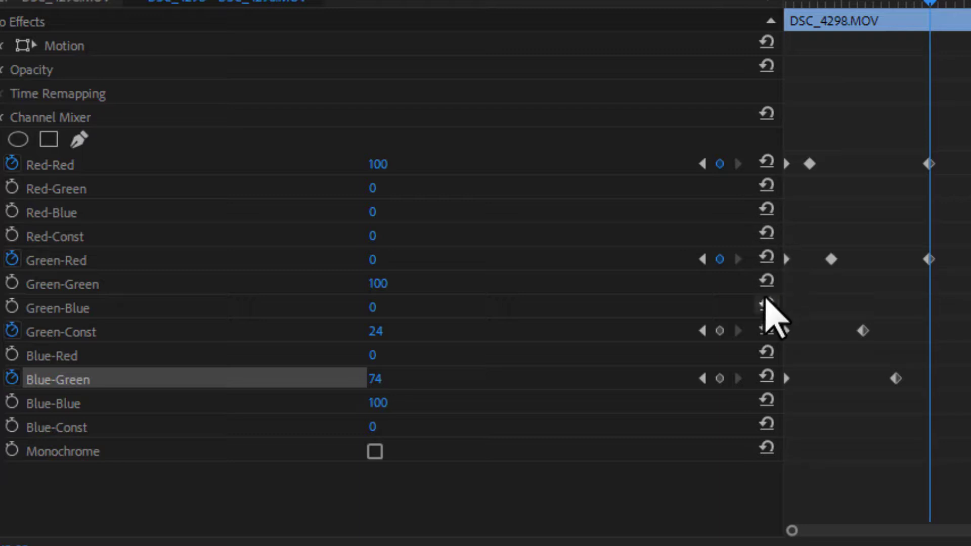
left_click(766, 328)
left_click(766, 377)
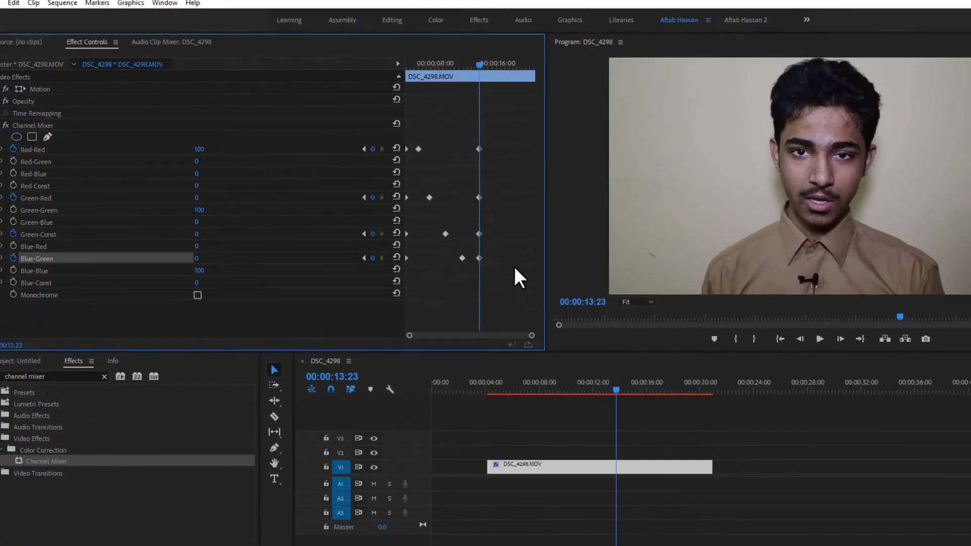
Play the clip from its start to past the last keyframes to review the colour changes.
left_click_drag(434, 64, 266, 60)
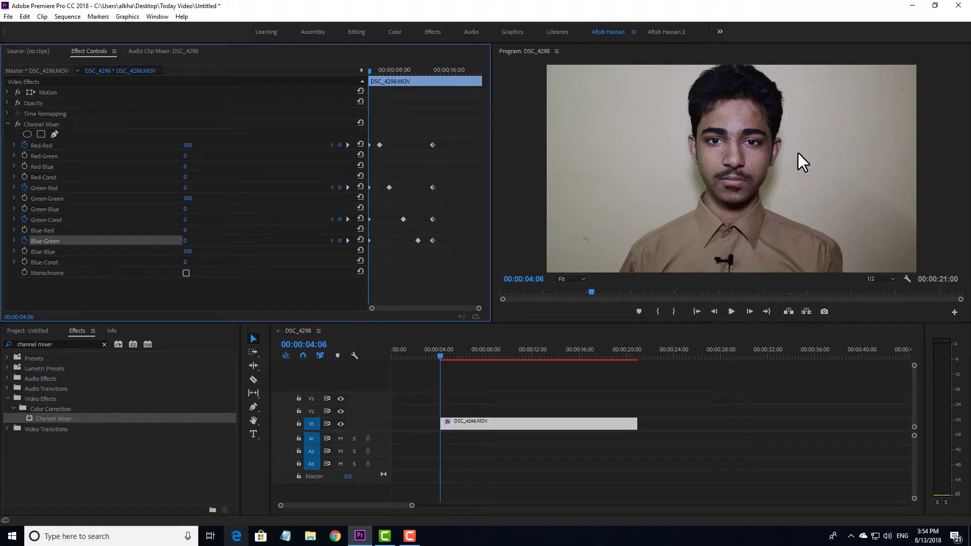
key("space")
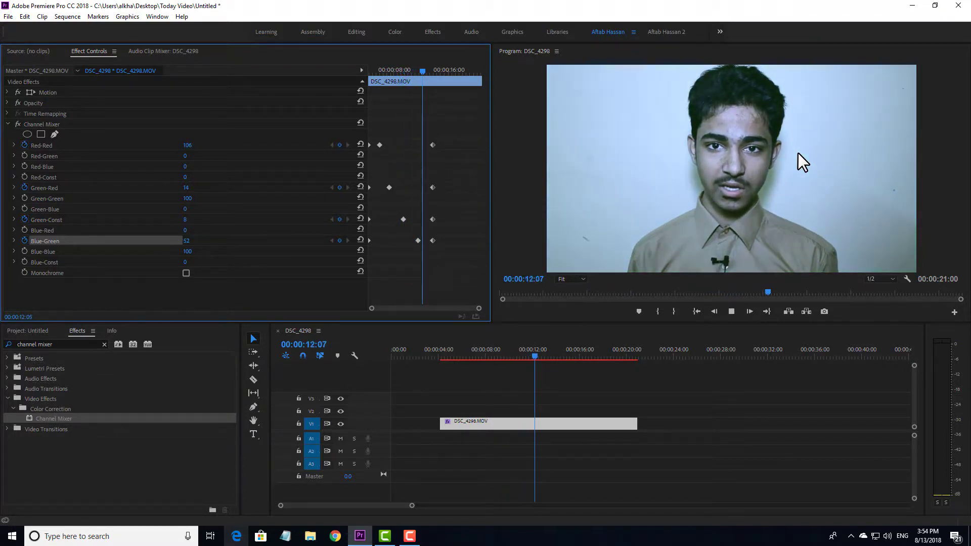
key("space")
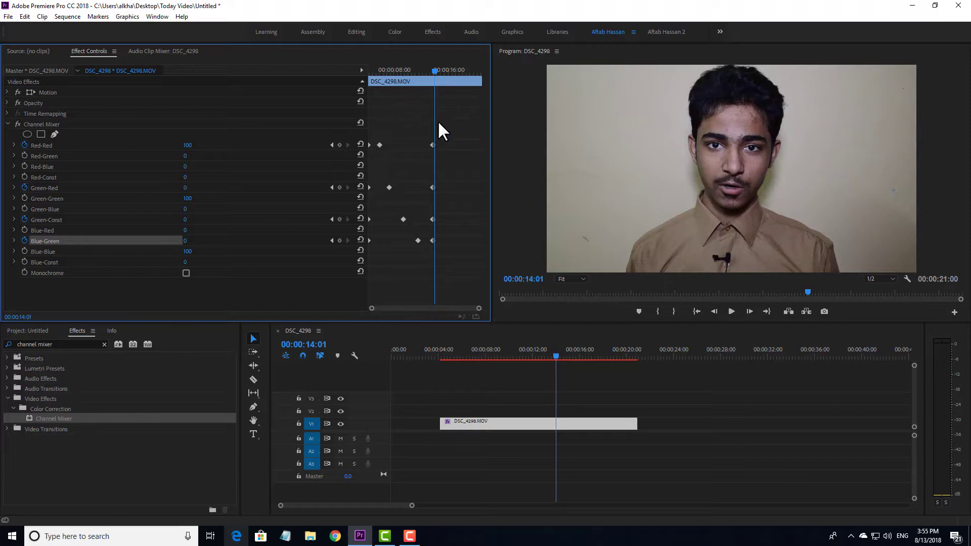
Delete all Channel Mixer keyframes and remove the Channel Mixer effect from the DSC_4298.MOV clip.
left_click(432, 175)
left_click_drag(466, 123, 360, 269)
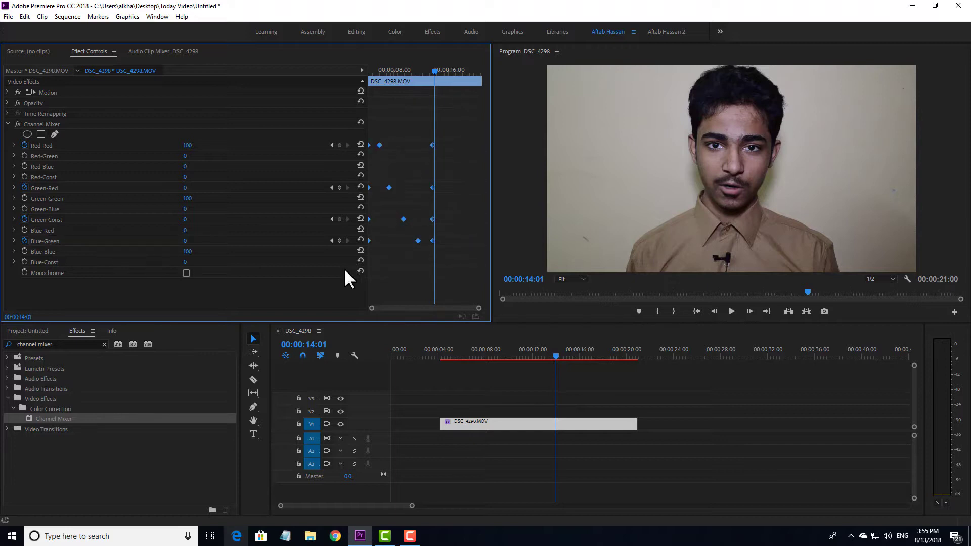
key("Delete")
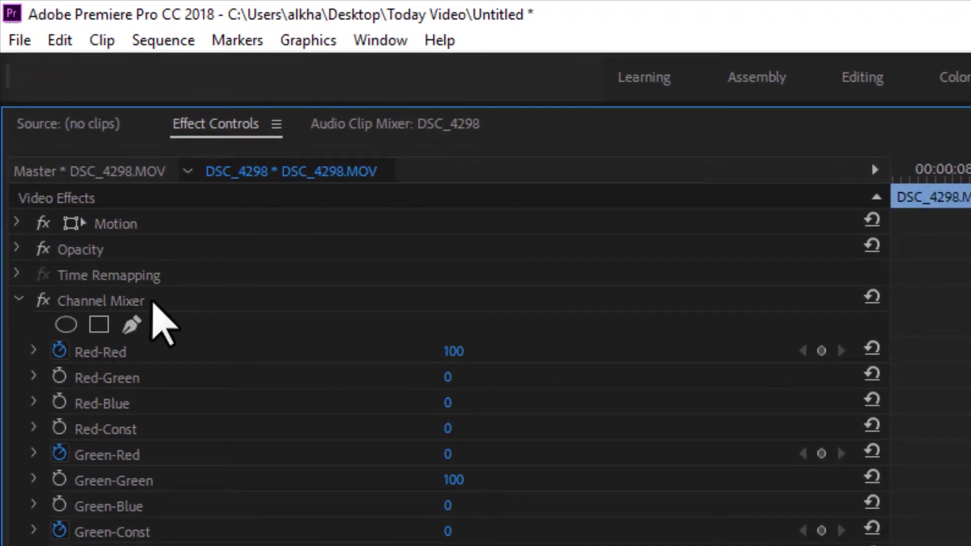
left_click(153, 303)
key("Delete")
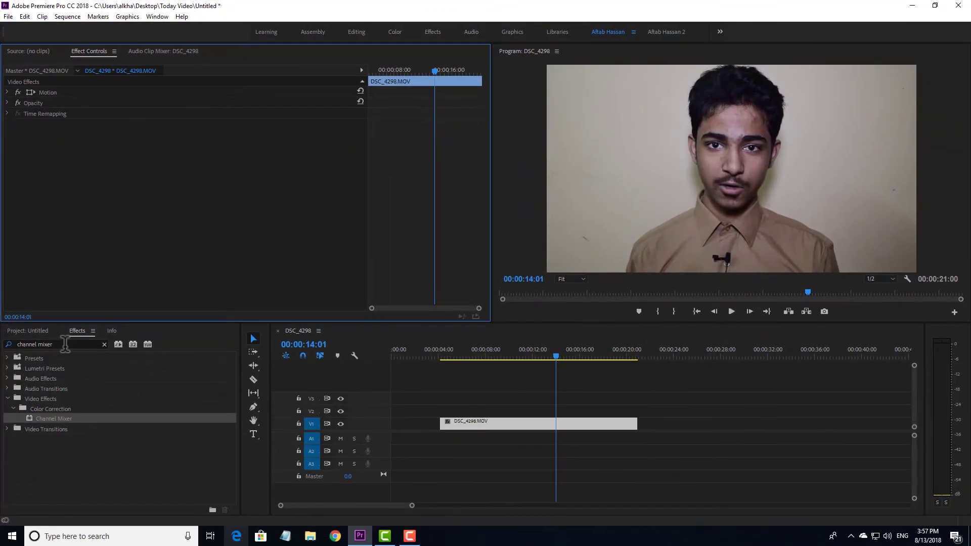
Clear the effects search text and look up Lumetri Color among the available workspace panels.
left_click(28, 500)
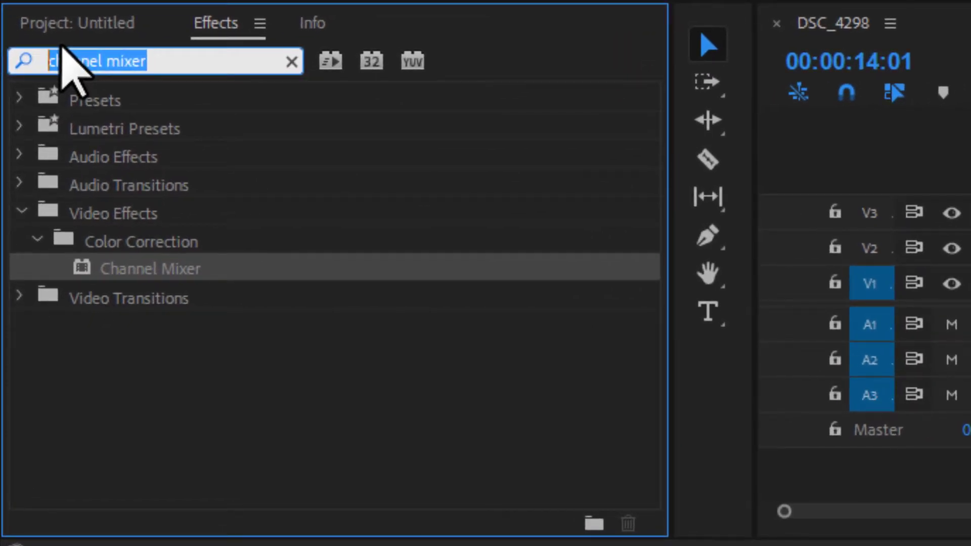
key("BackSpace")
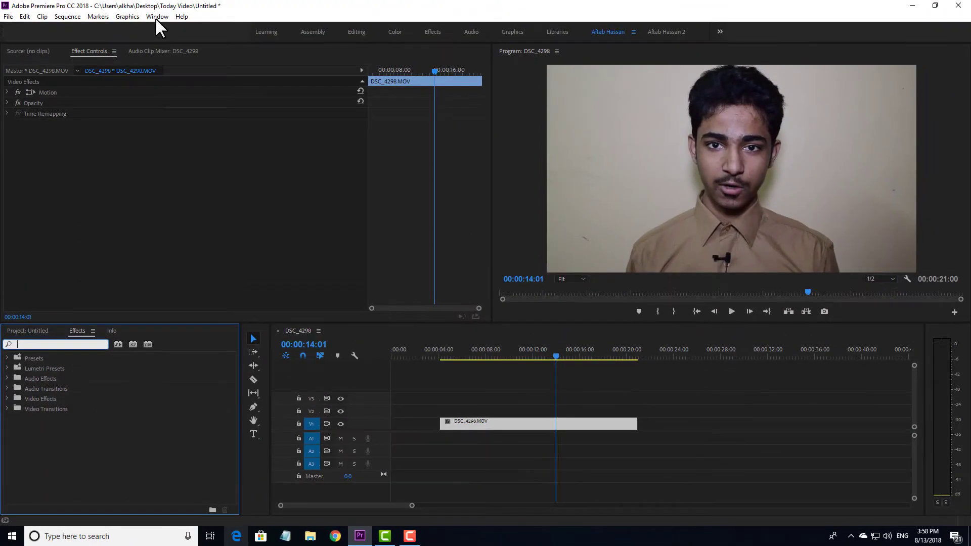
left_click(156, 17)
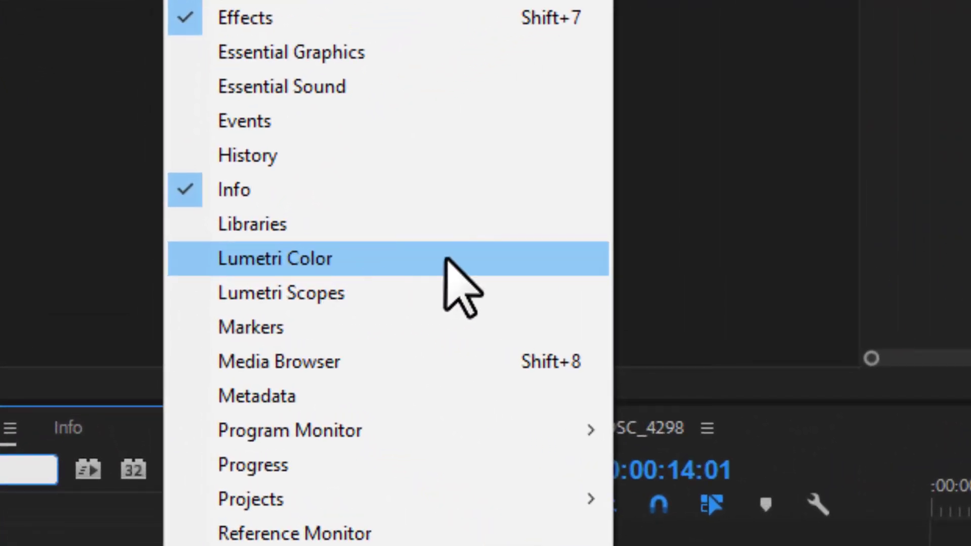
left_click(829, 204)
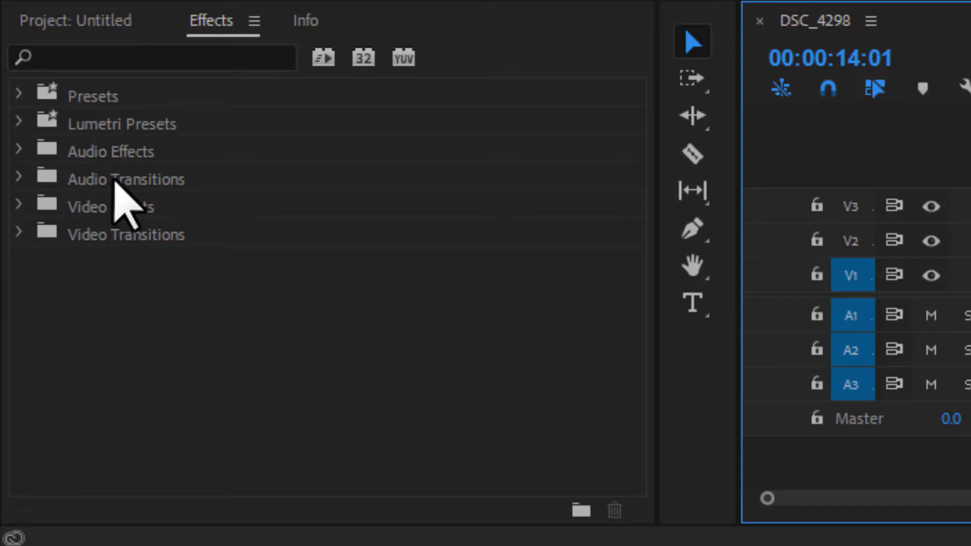
Search the effects for "lumetri colo" and apply Lumetri Color to the DSC_4298.MOV clip on V1.
left_click(190, 55)
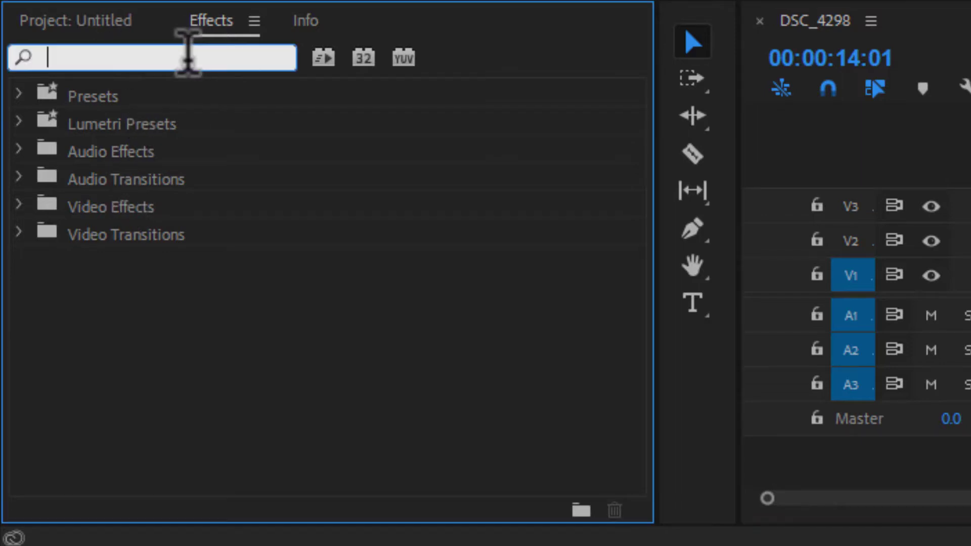
type("lumetri colo")
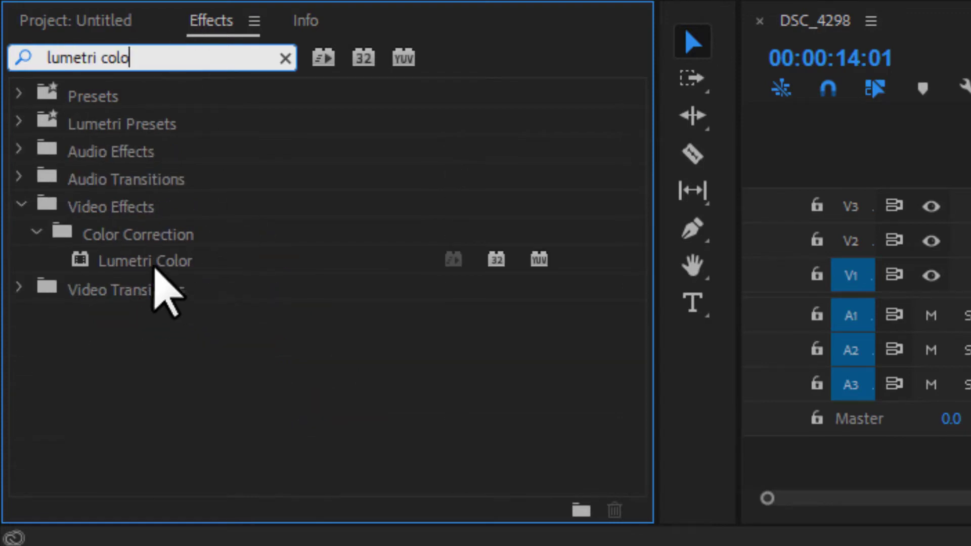
left_click_drag(139, 262, 557, 264)
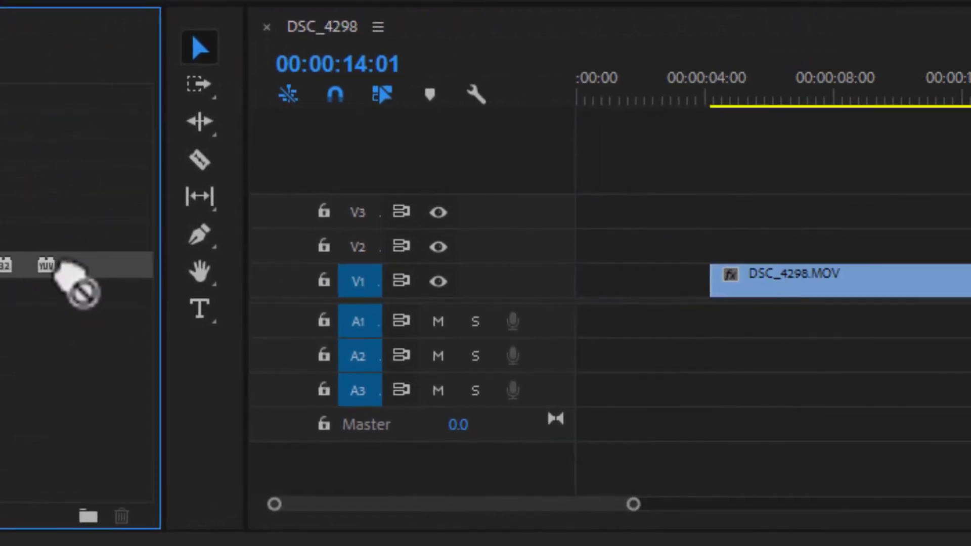
left_click_drag(70, 278, 853, 288)
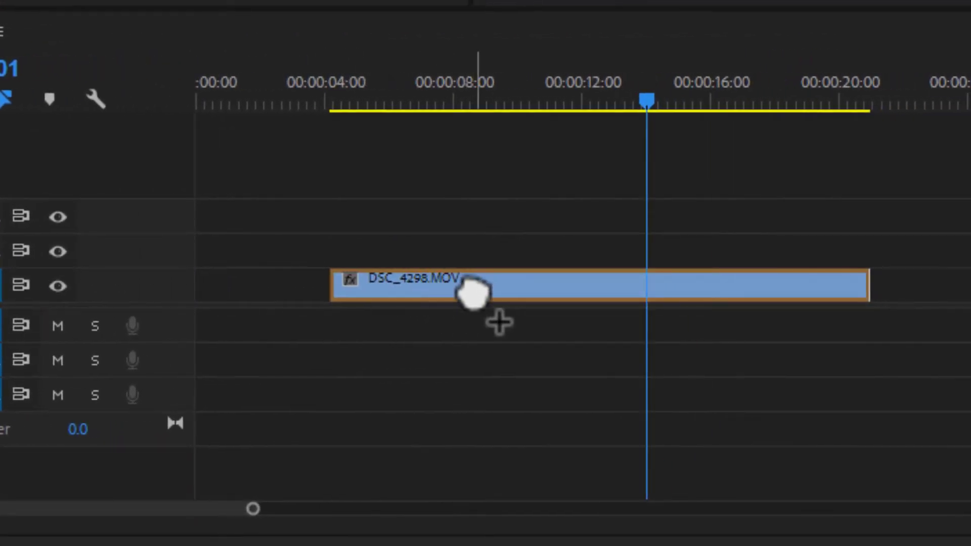
left_click_drag(473, 292, 473, 292)
Turn on keyframing for Lumetri Color's Temperature, Tint, Exposure and Contrast in Basic Correction at the clip's start.
left_click_drag(449, 101, 418, 101)
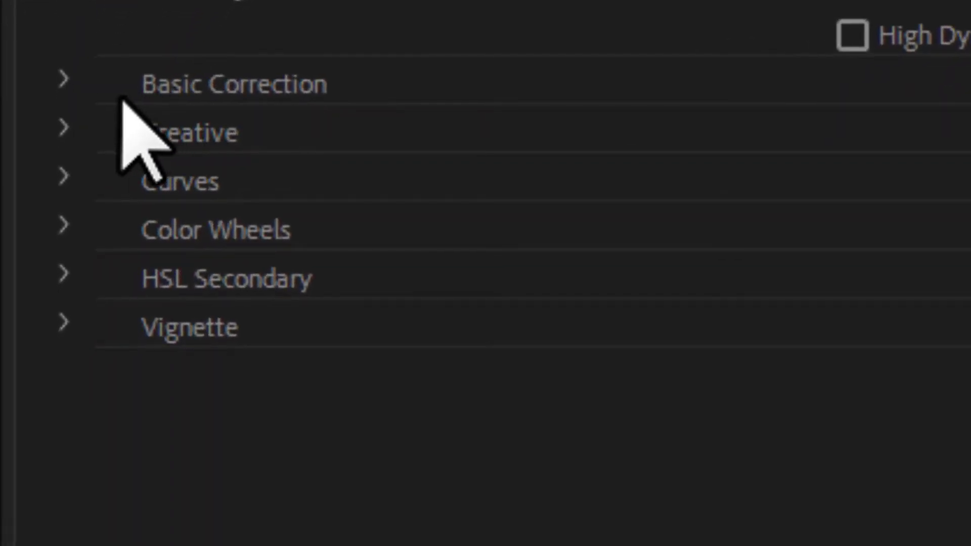
left_click(63, 79)
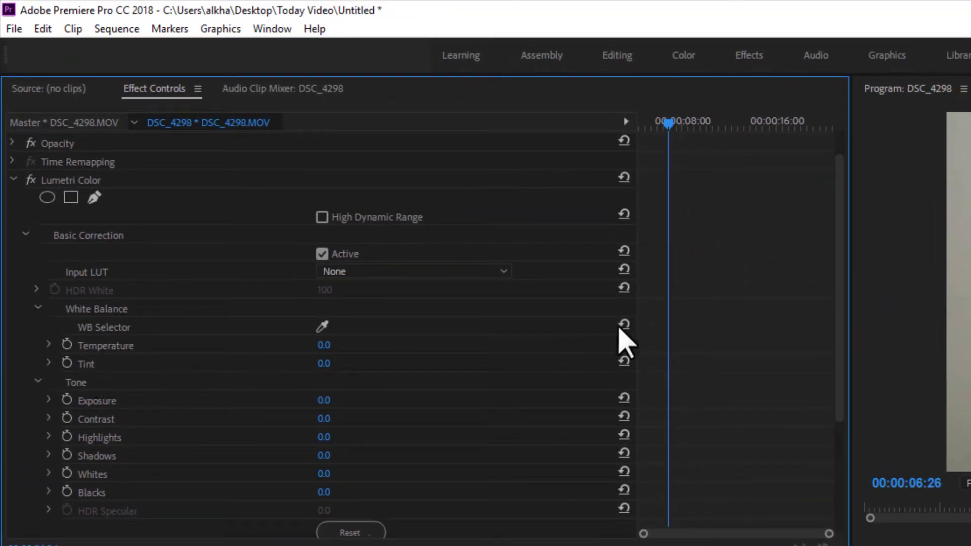
left_click_drag(668, 124, 622, 130)
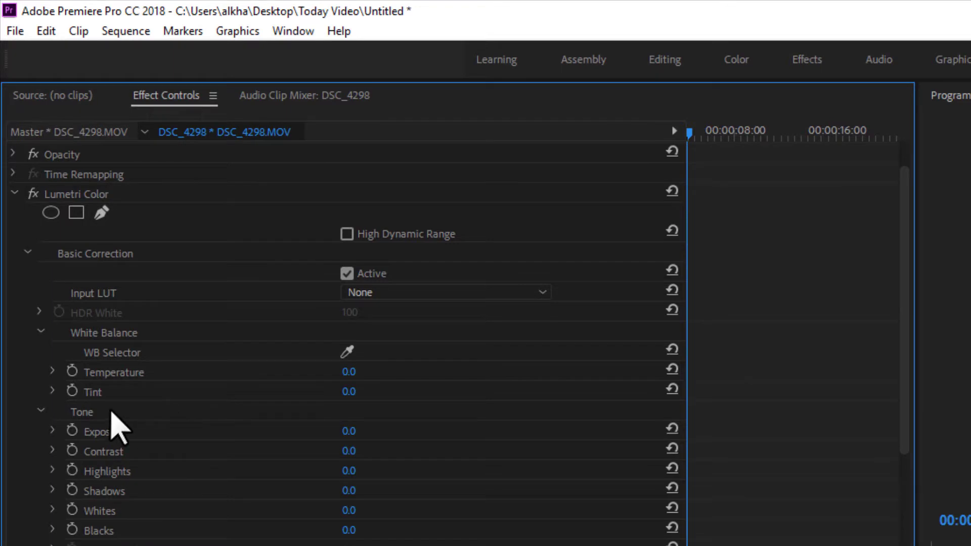
left_click(72, 371)
left_click(73, 449)
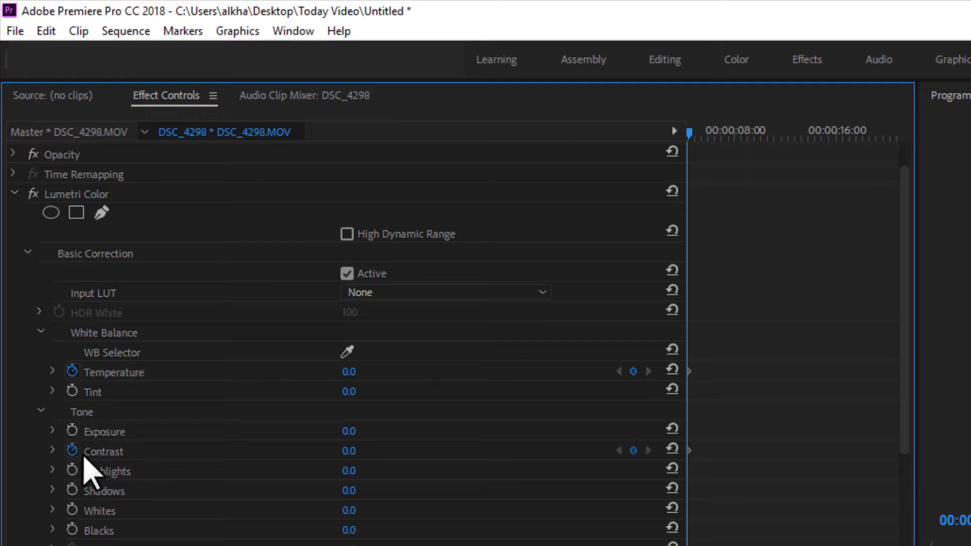
left_click(72, 430)
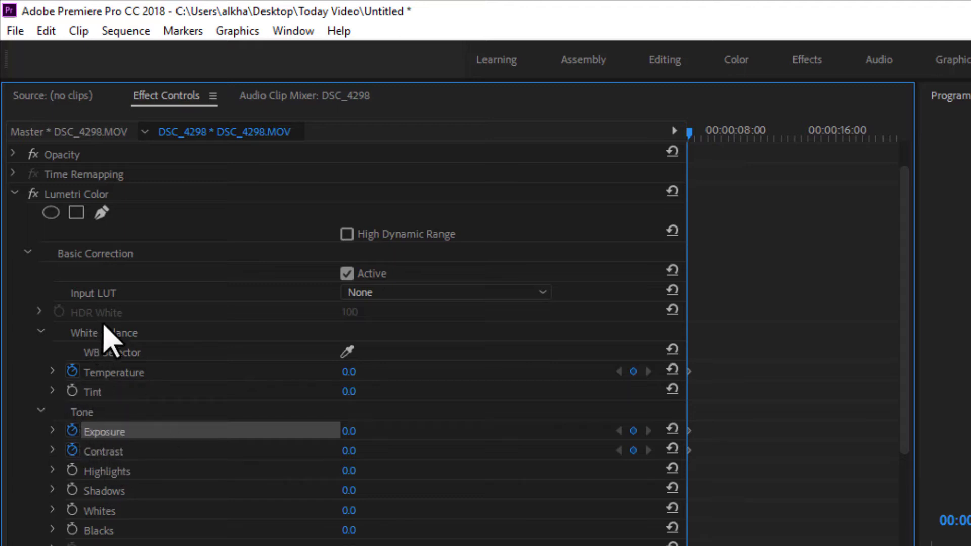
left_click(73, 391)
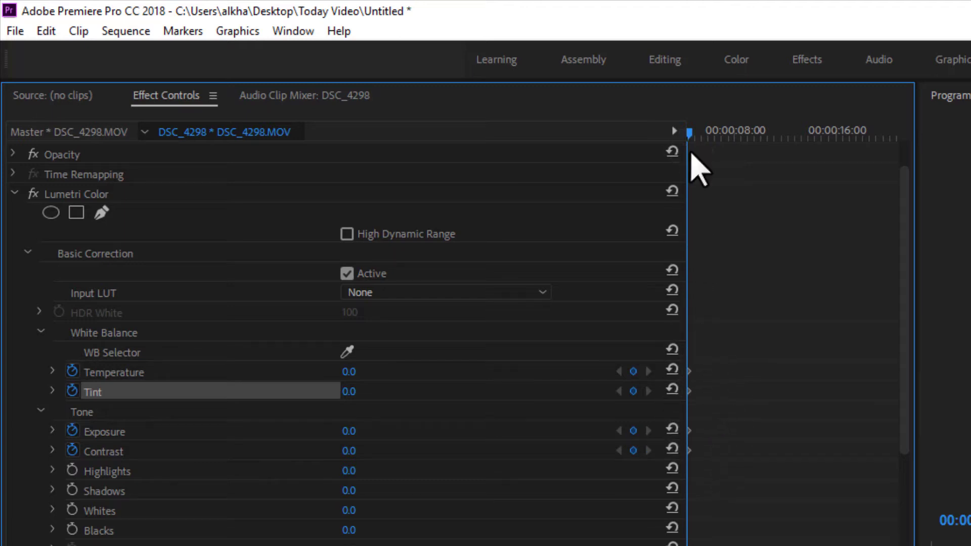
Keyframe Temperature at 107 at 00:00:05:12 and reset it to 0 at 00:00:06:13.
left_click_drag(690, 133, 703, 133)
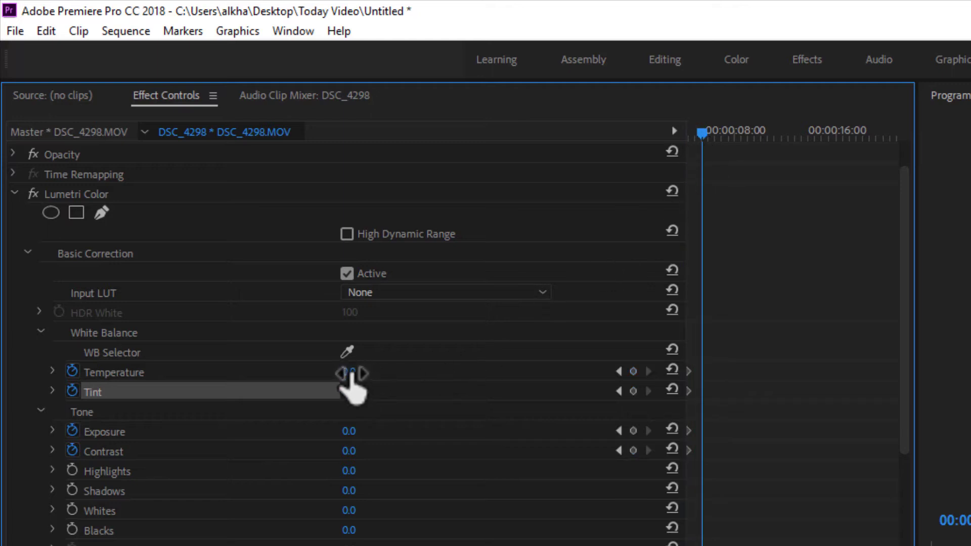
left_click_drag(353, 377, 407, 377)
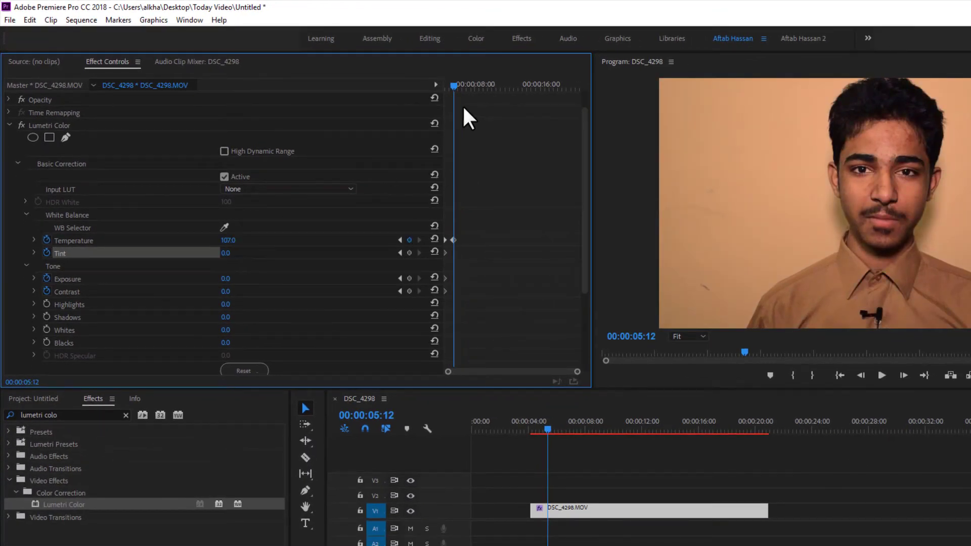
left_click_drag(454, 90, 462, 87)
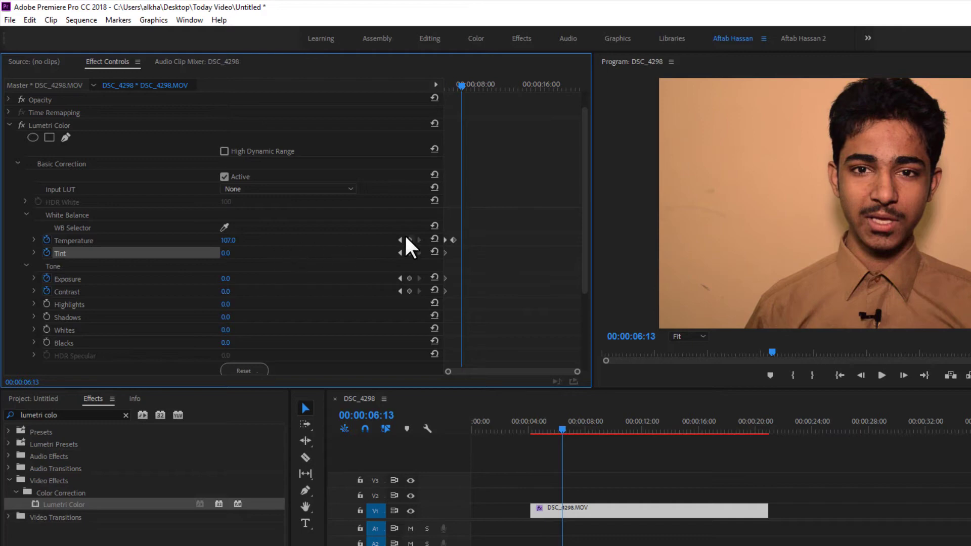
left_click(434, 239)
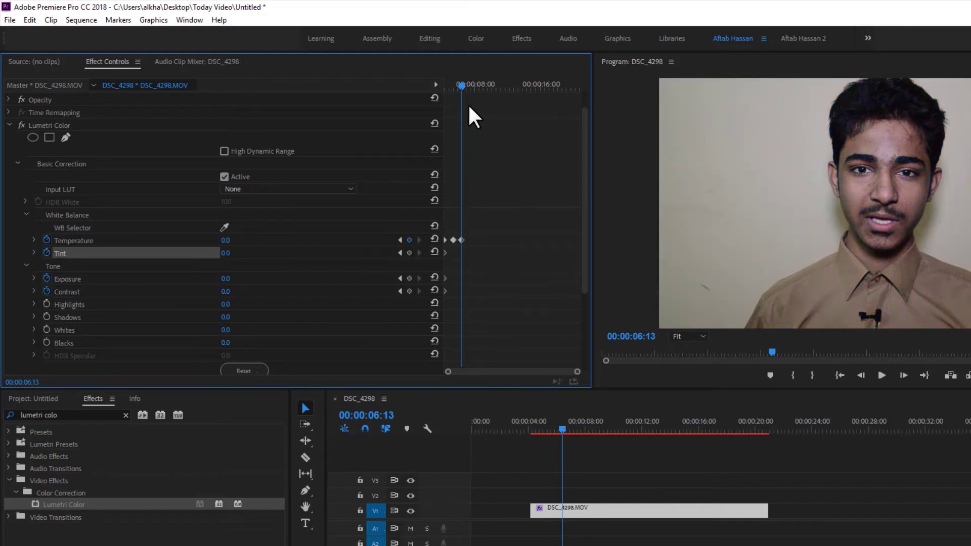
Keyframe Tint at 44 at 00:00:07:12 and reset it to 0 at 00:00:10:10.
left_click_drag(462, 84, 470, 85)
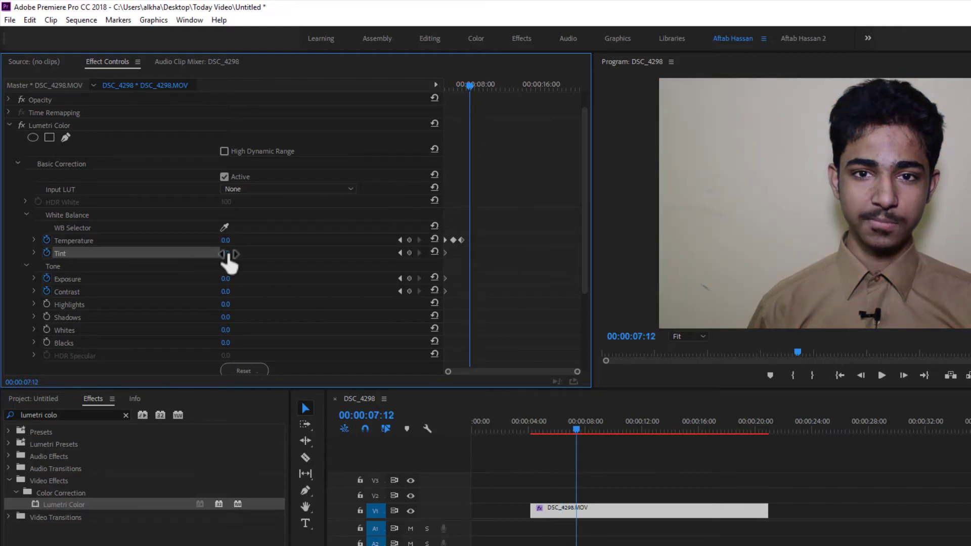
left_click_drag(228, 252, 251, 253)
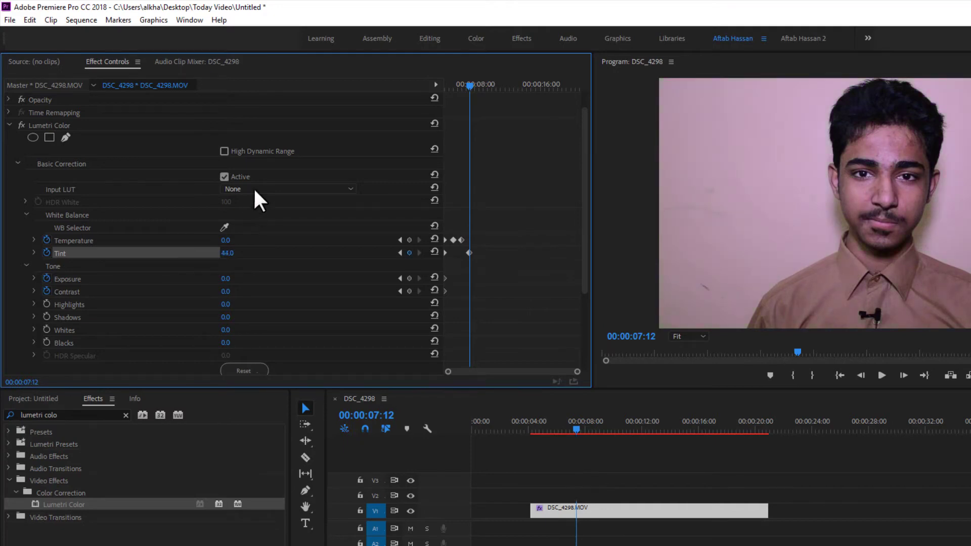
left_click_drag(469, 85, 494, 85)
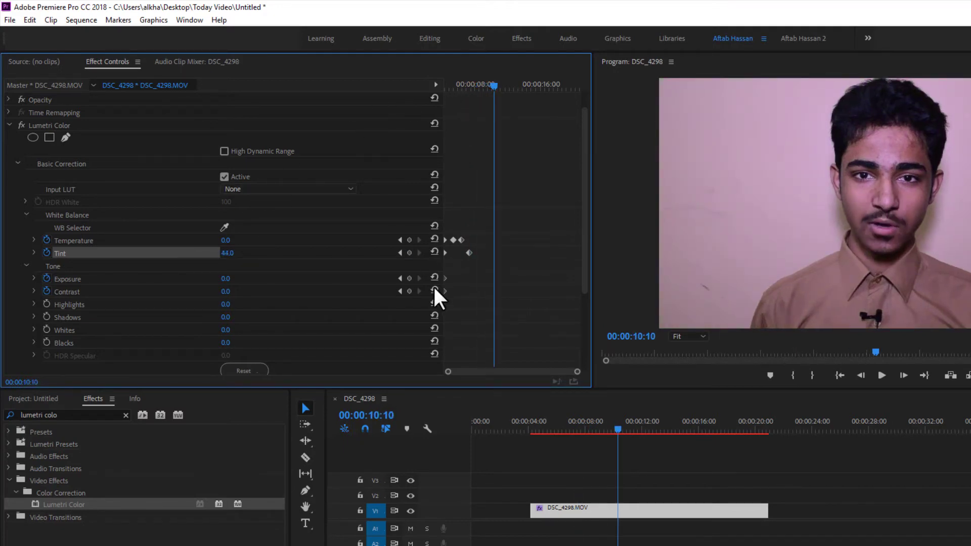
left_click(434, 252)
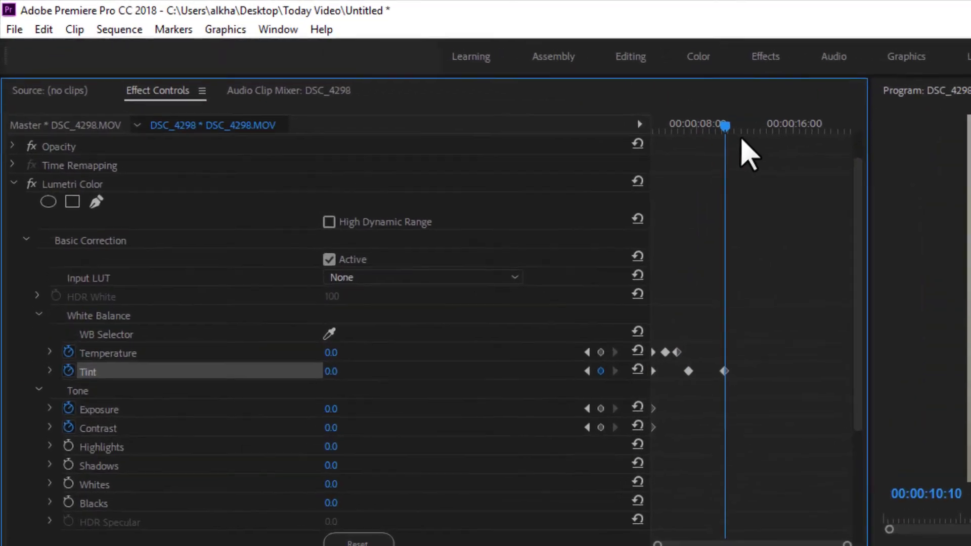
Keyframe Exposure at 5.7 just after the last Tint keyframe and reset it to 0 slightly further along the clip.
left_click_drag(494, 84, 503, 82)
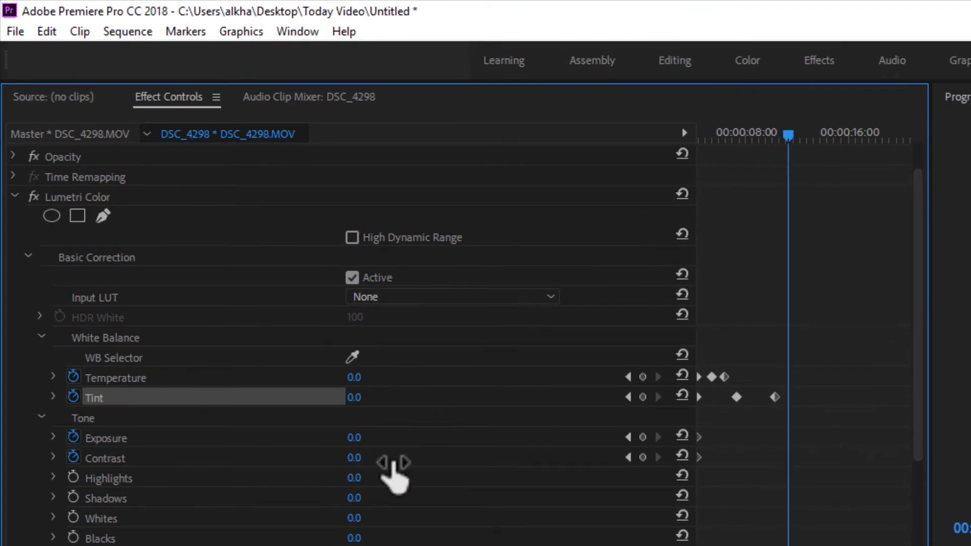
left_click_drag(354, 438, 365, 417)
left_click_drag(787, 134, 802, 134)
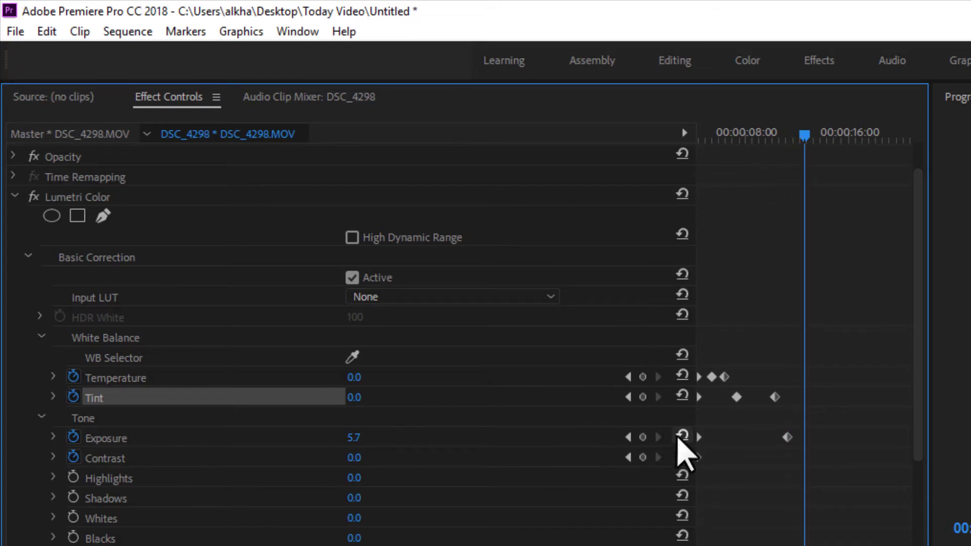
left_click(682, 437)
Keyframe Contrast at 77 past the last Exposure keyframe and reset it to 0 near 00:00:16:00.
left_click_drag(803, 135, 827, 136)
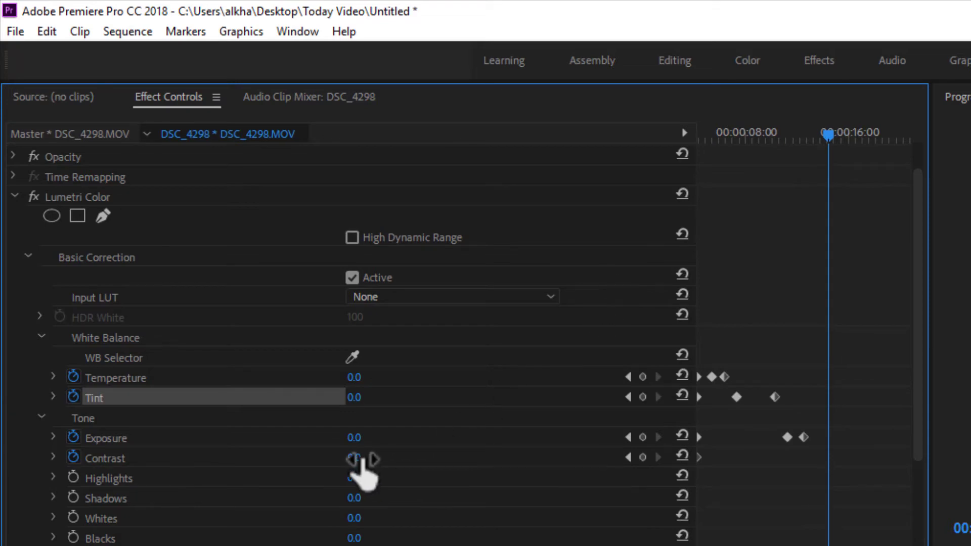
left_click_drag(355, 458, 369, 456)
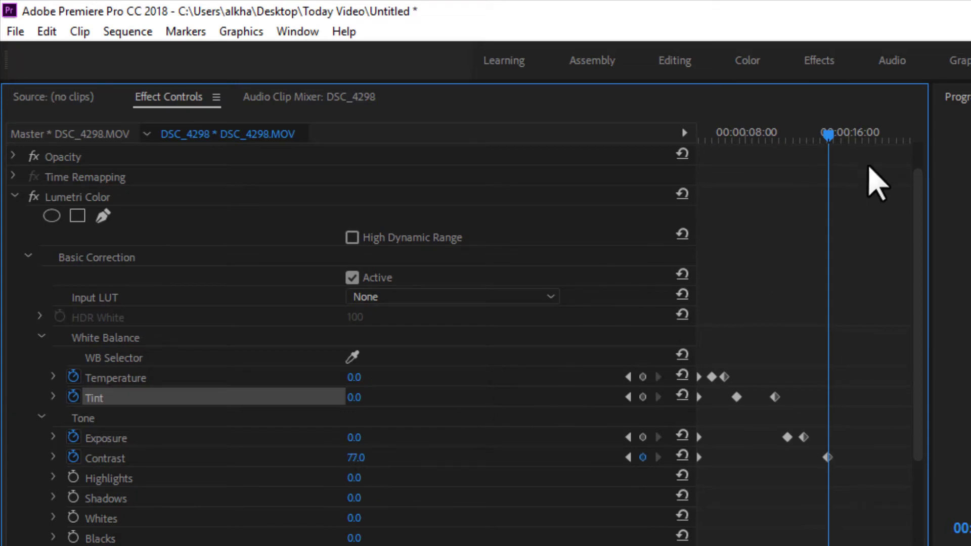
left_click(838, 135)
left_click_drag(843, 137, 851, 137)
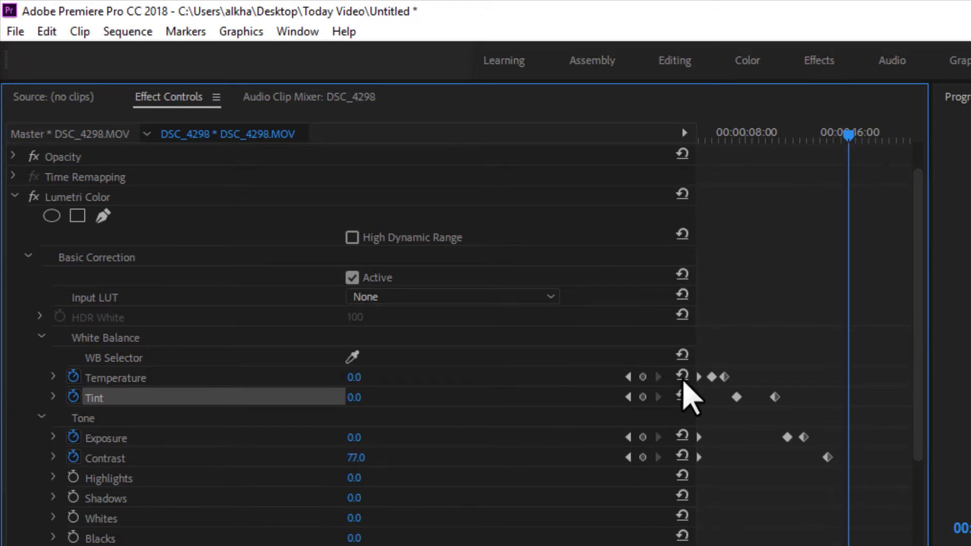
left_click(681, 456)
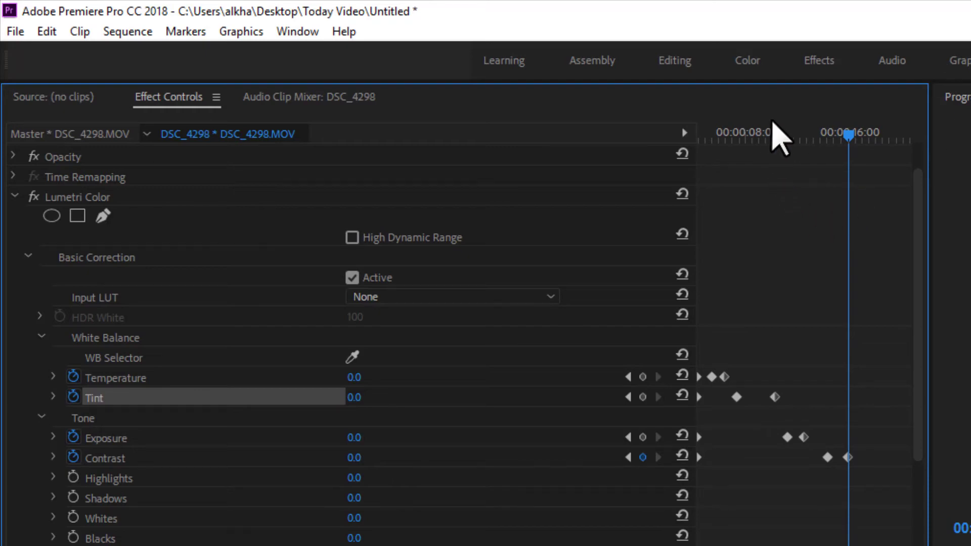
Play the clip from its start and scrub through the Exposure and Contrast keyframes to review the Lumetri Color animation.
left_click(770, 134)
key("Home")
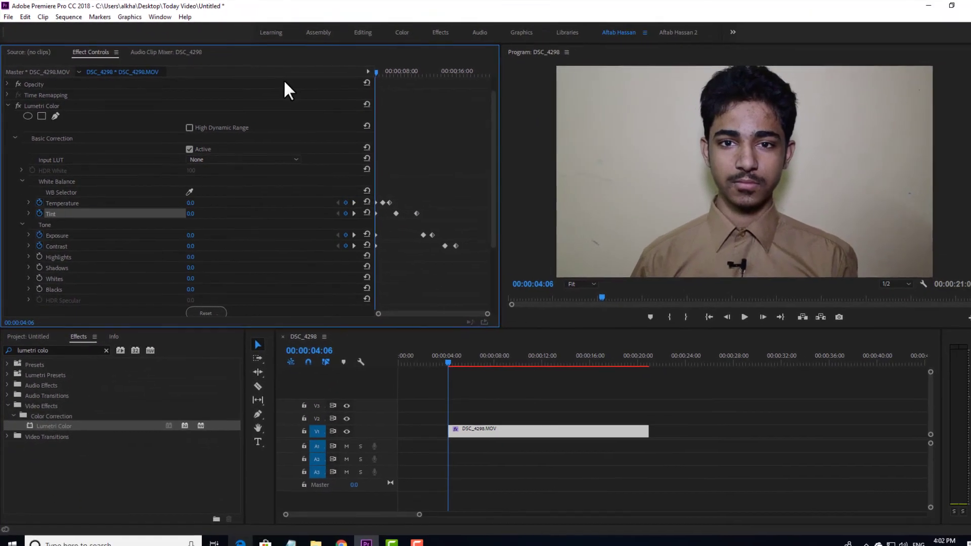
key("space")
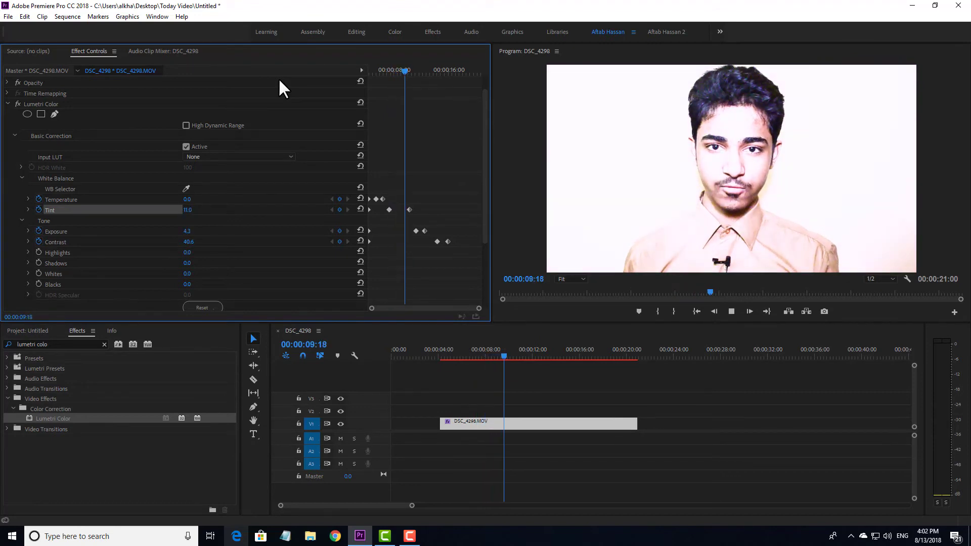
key("space")
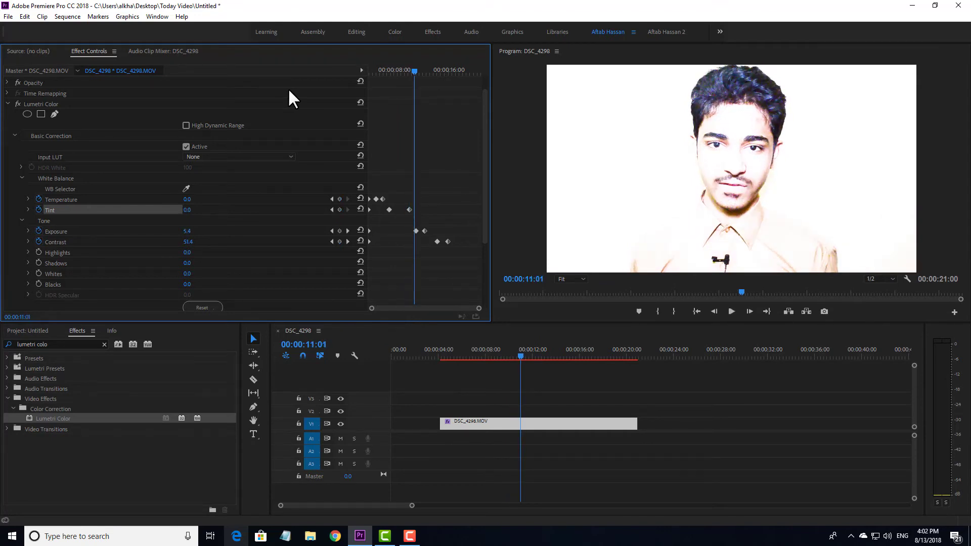
left_click_drag(415, 71, 429, 74)
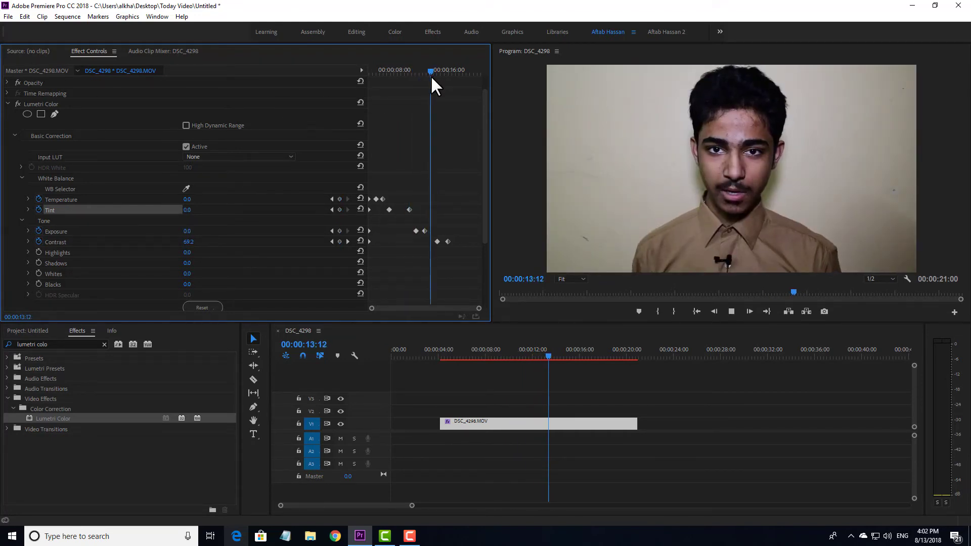
Delete all Temperature, Tint, Exposure and Contrast keyframes from Lumetri Color and return the playhead to the clip's start at 00:00:04:06.
key("space")
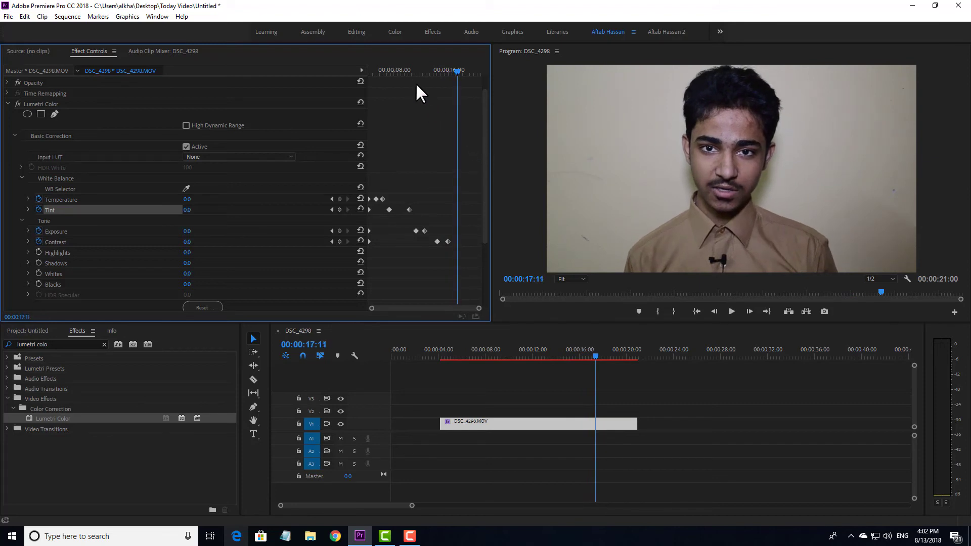
left_click_drag(466, 143, 350, 269)
key("Delete")
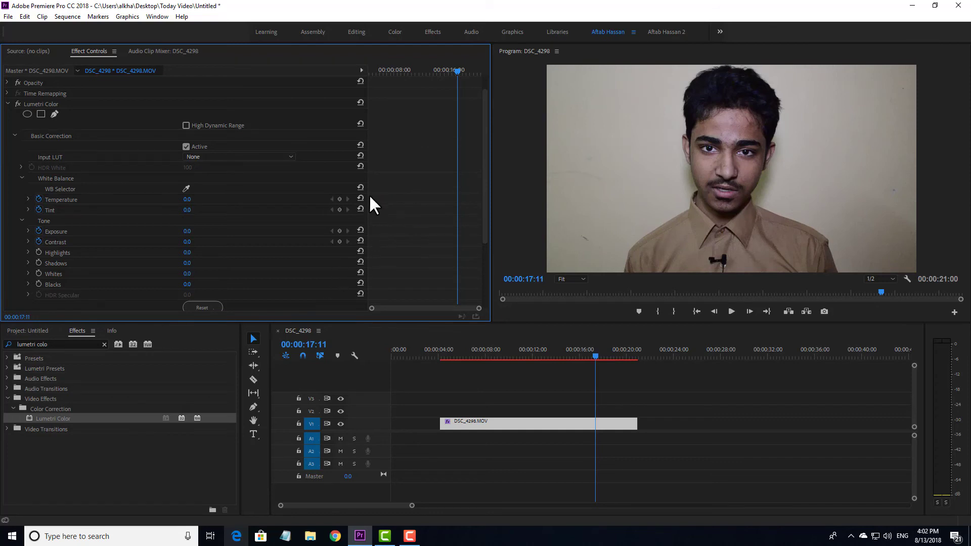
left_click_drag(417, 68, 376, 45)
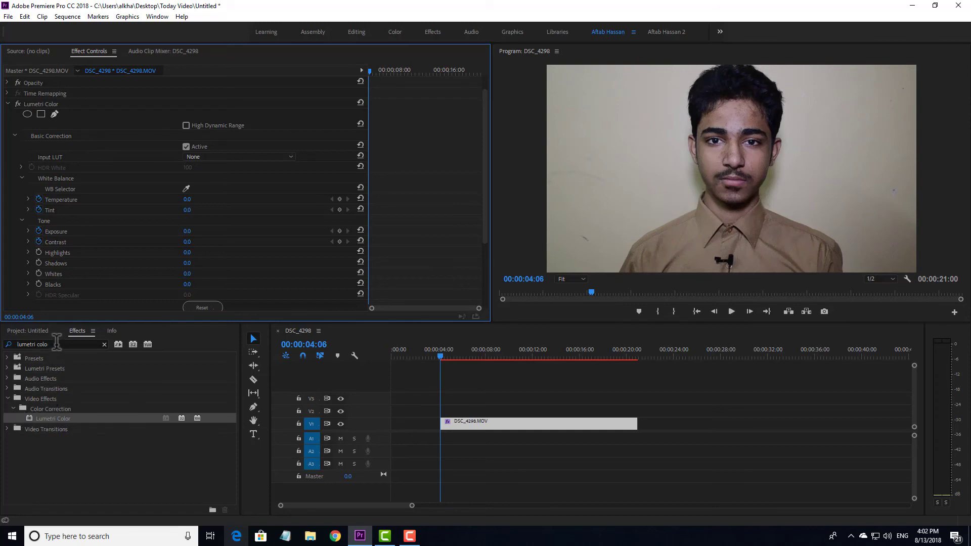
Clear the effects search and browse the Image Control group of the video effects.
left_click(21, 343)
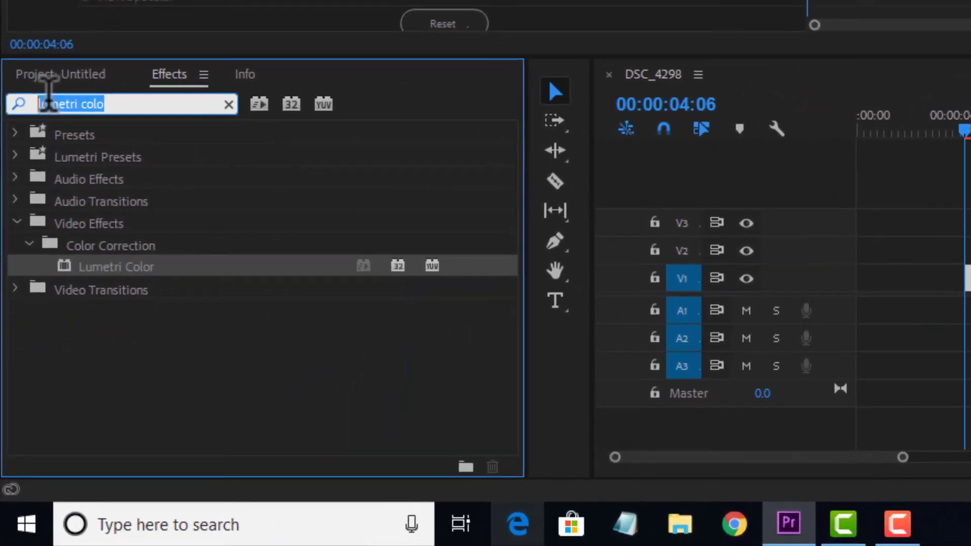
key("BackSpace")
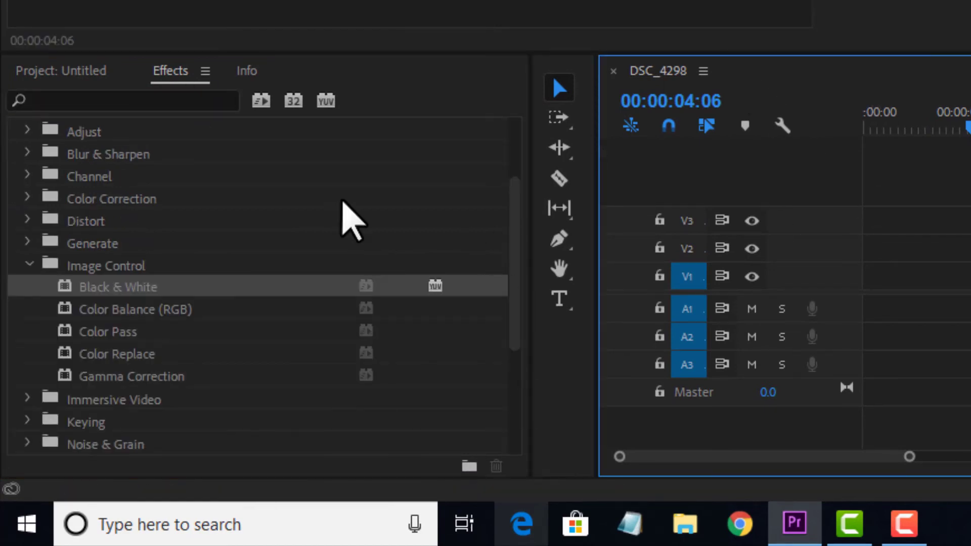
scroll(240, 253, "down", 2)
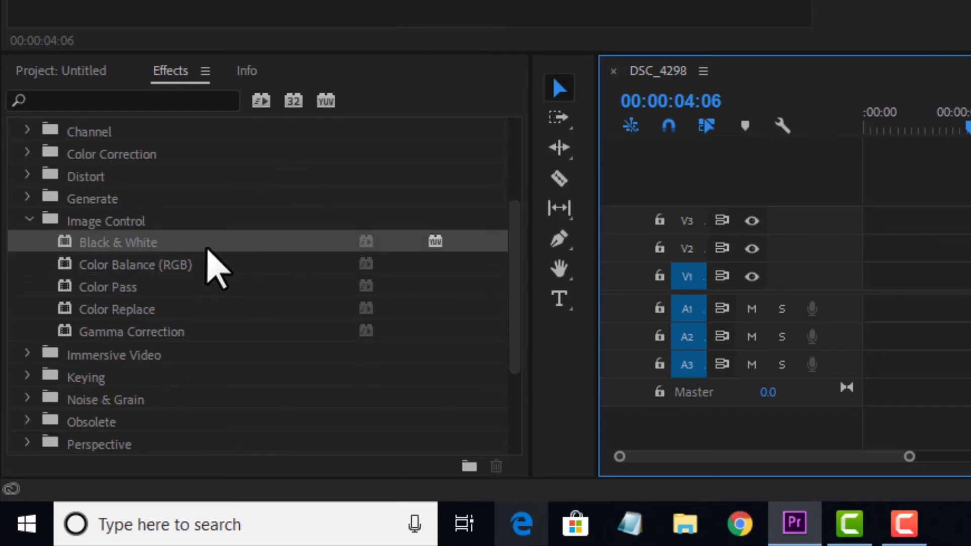